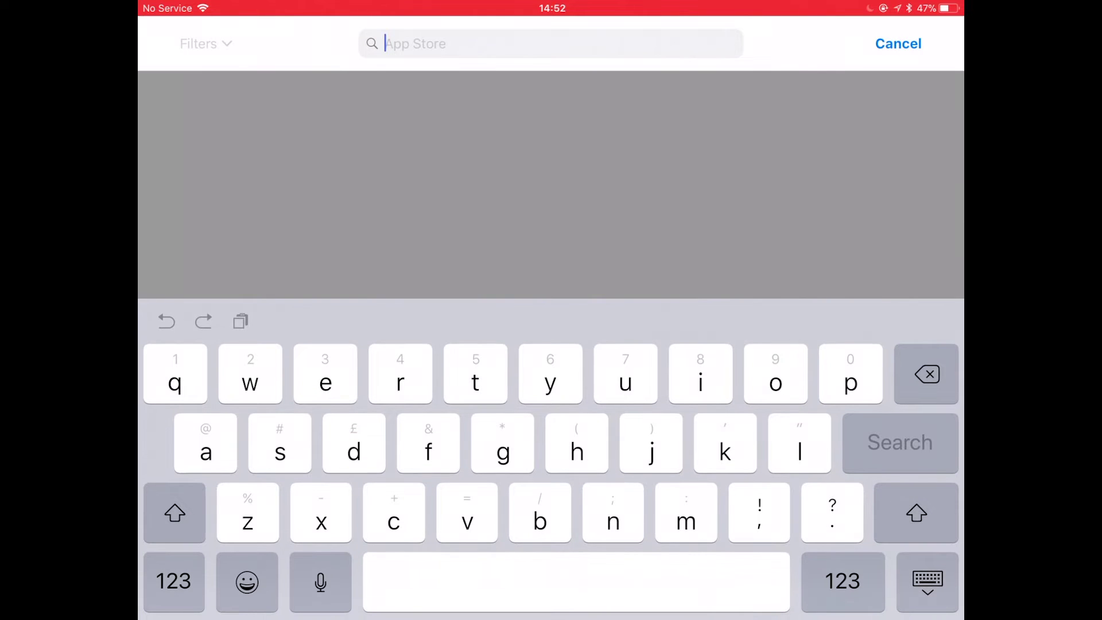
text(lo)
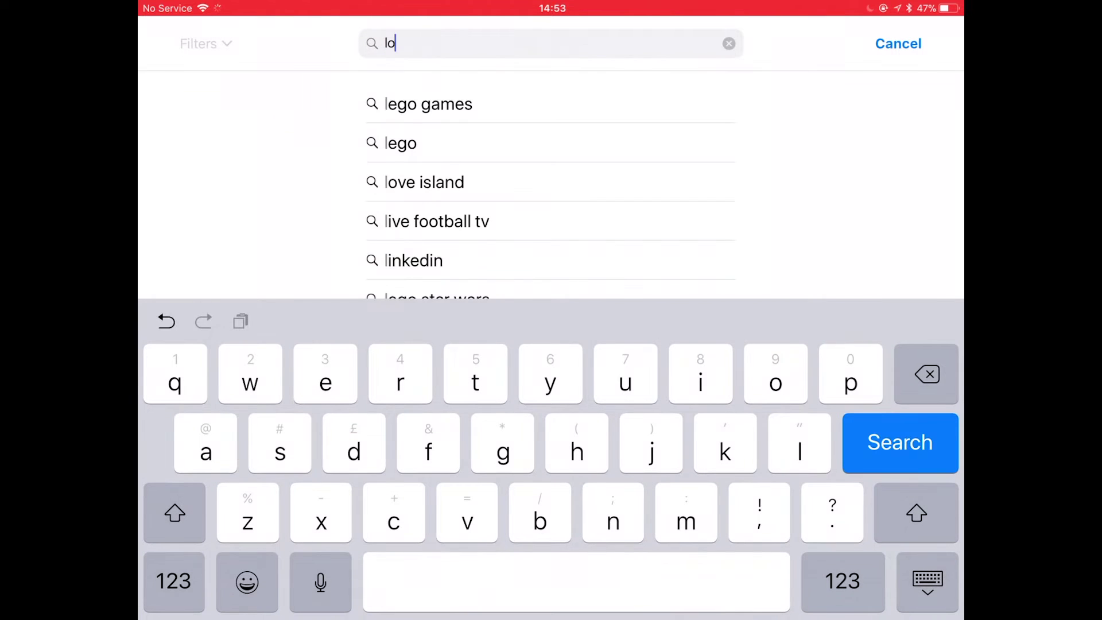
text(yverse)
Step: Search the App Store for 'loyverse' and open the Loyverse POS - Point of Sale page
key(Return)
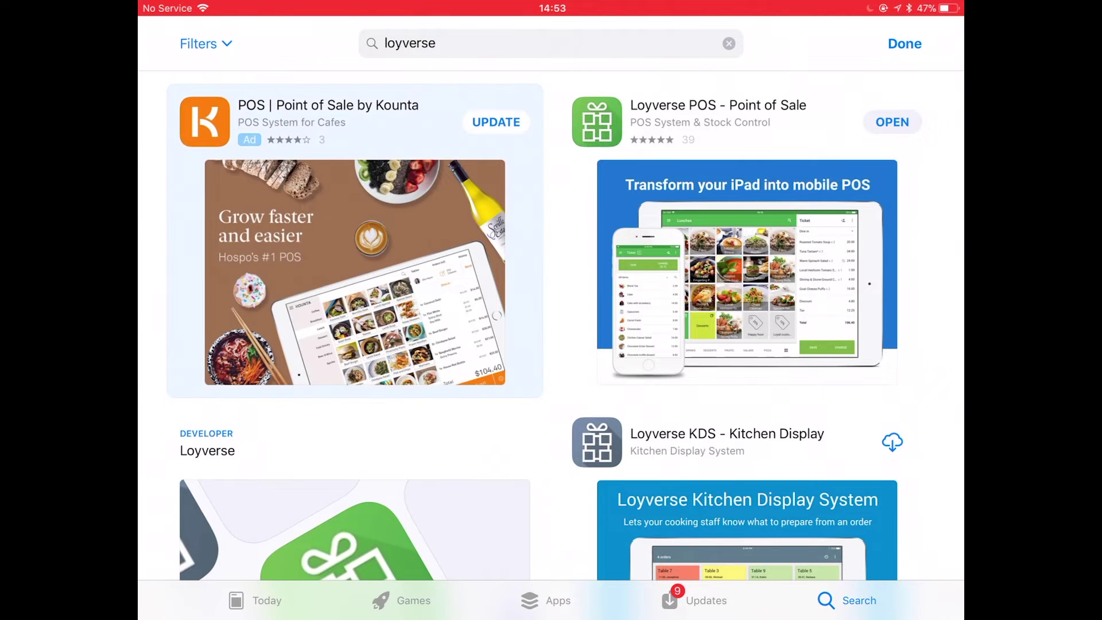
click(689, 105)
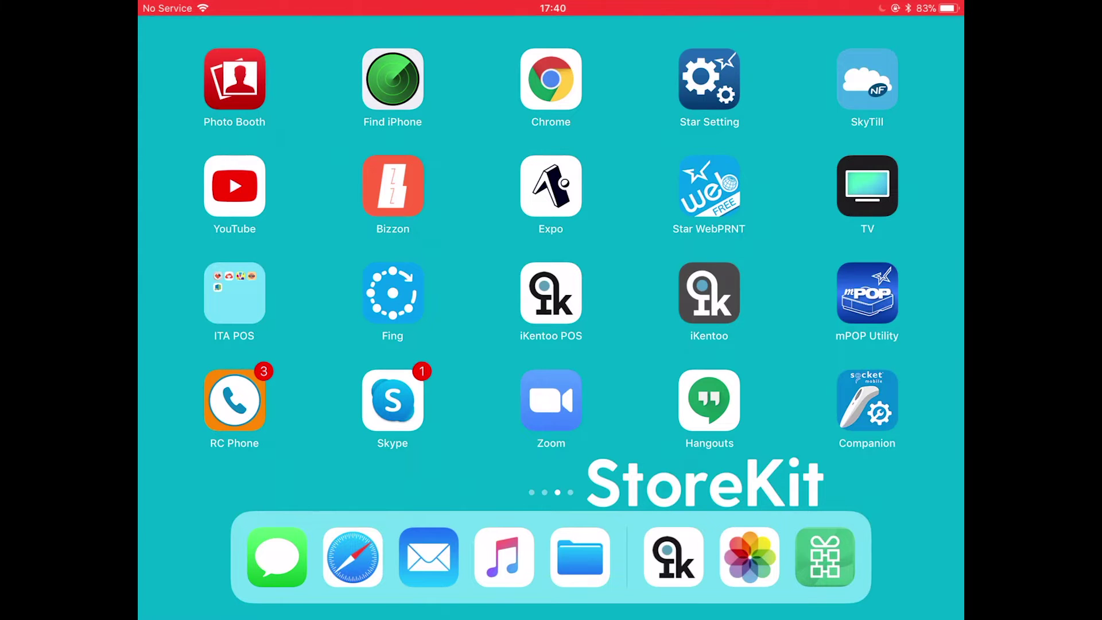
Step: Launch Loyverse POS from the POS folder's second page and choose SIGN IN
drag(345, 387, 774, 388)
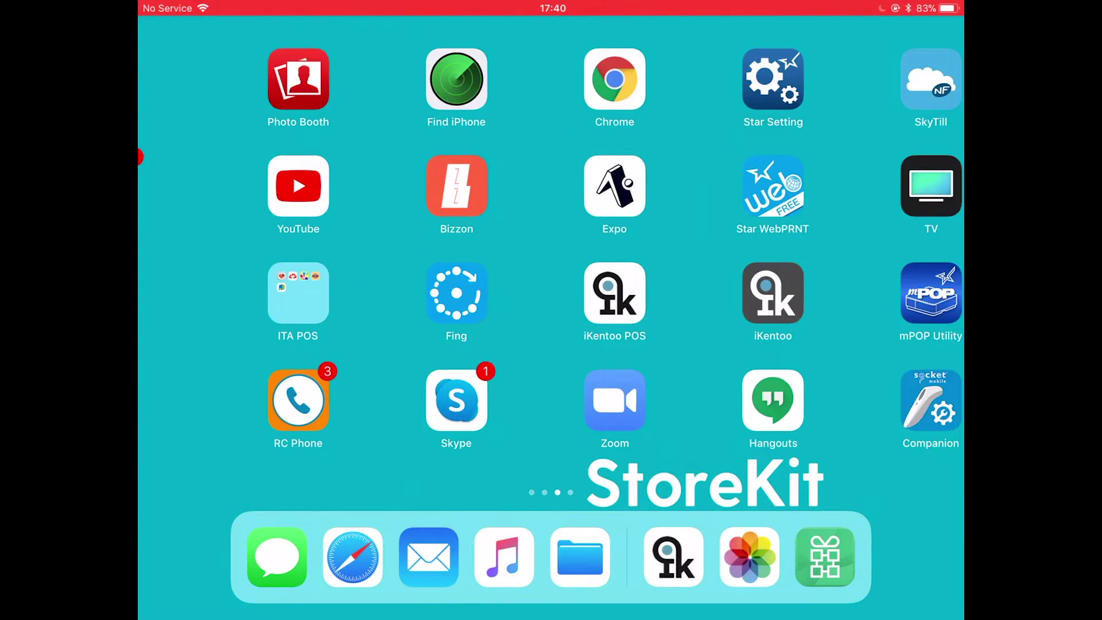
click(550, 293)
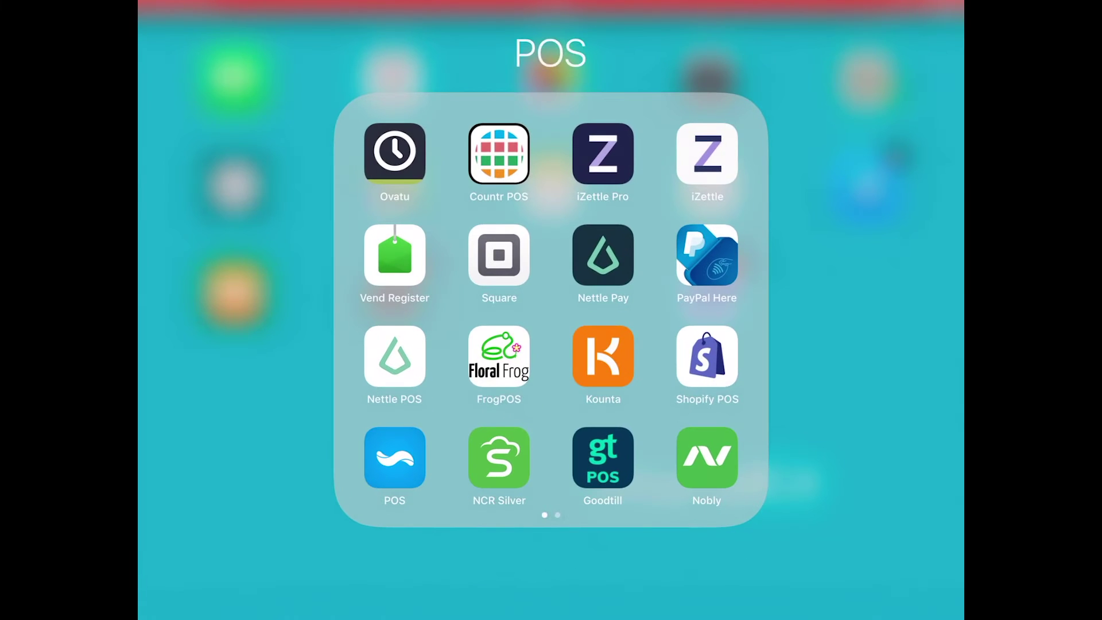
drag(688, 345, 387, 344)
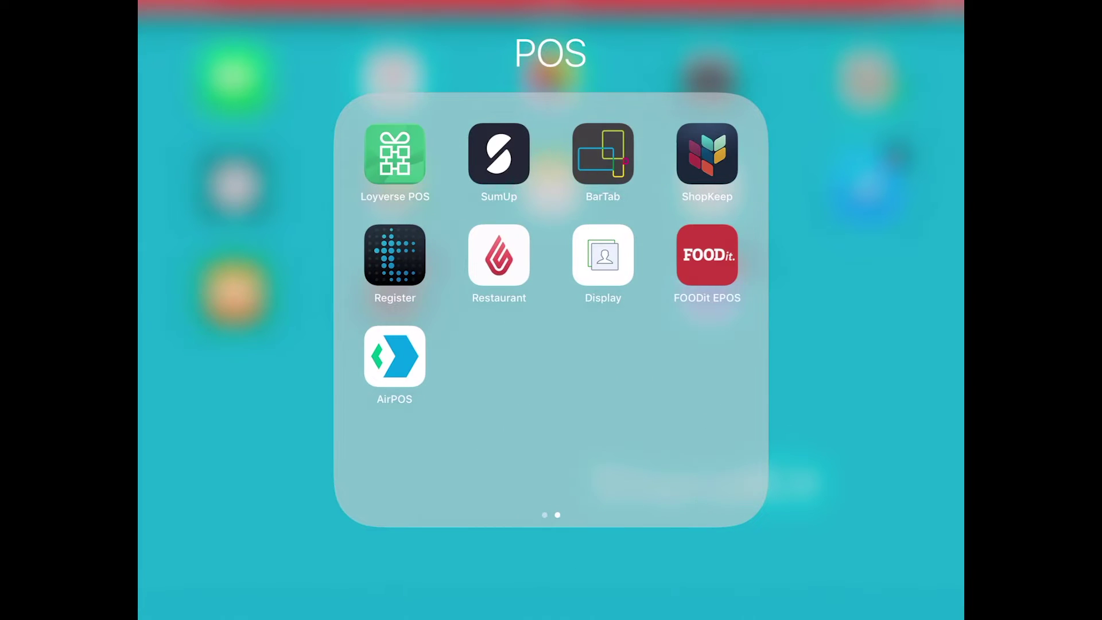
click(394, 154)
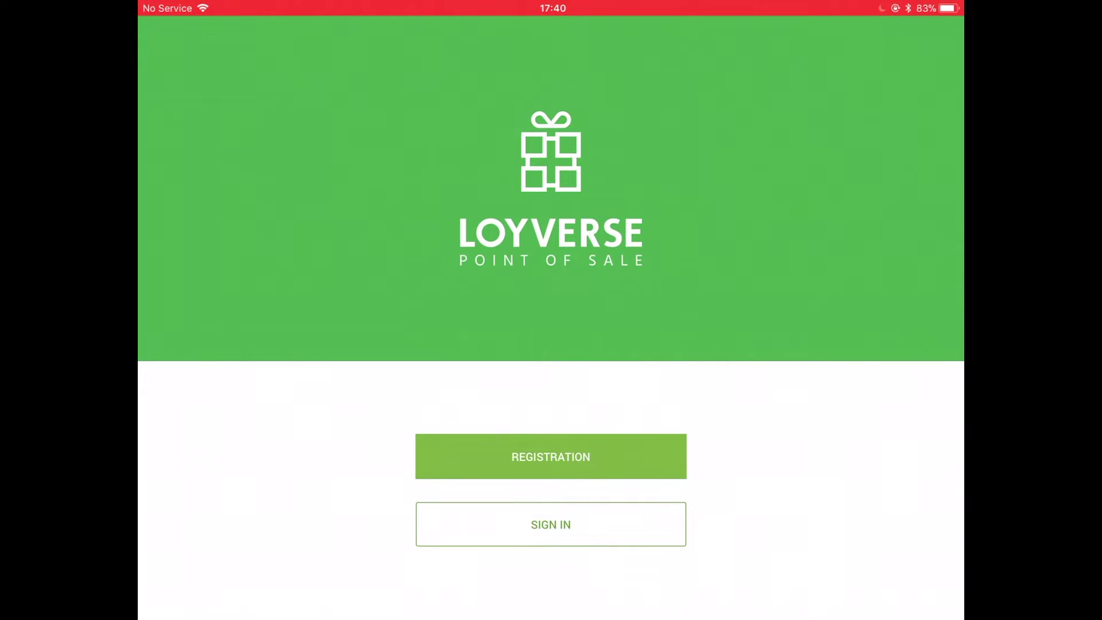
click(550, 524)
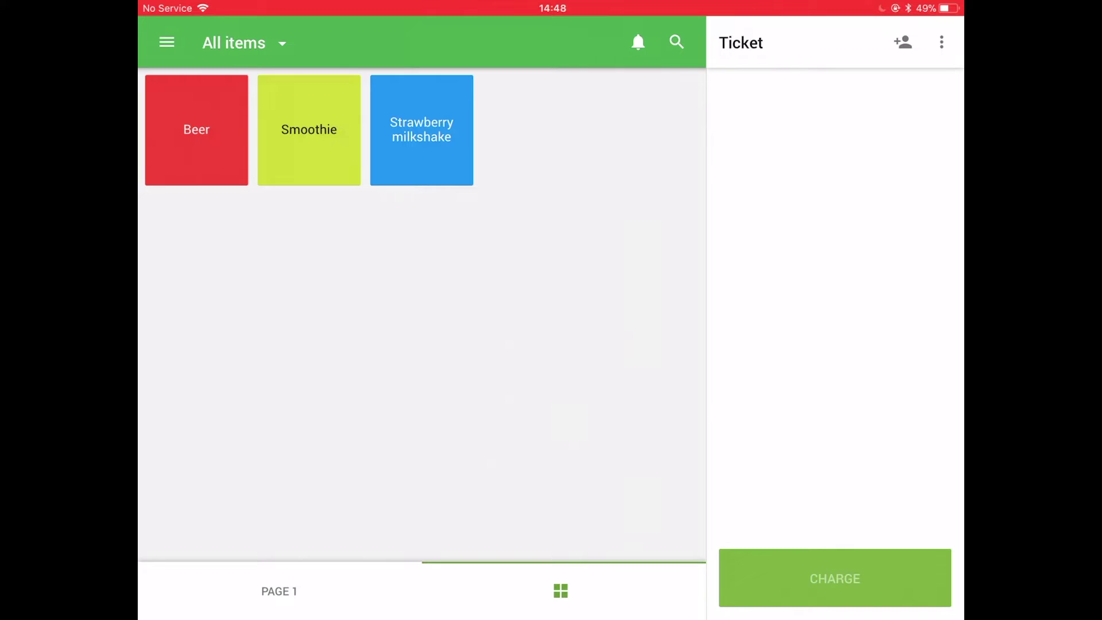
Step: Open the navigation menu to reach the item list
click(166, 42)
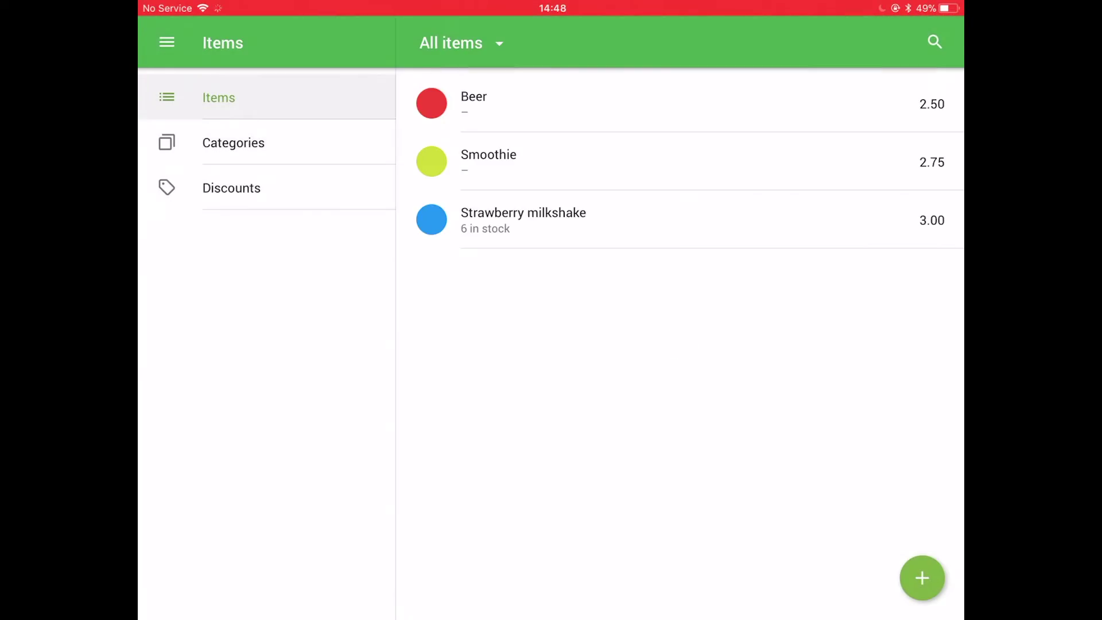
Step: Create a new item named Cookie shown on the POS with the cookie photo from recents
click(922, 578)
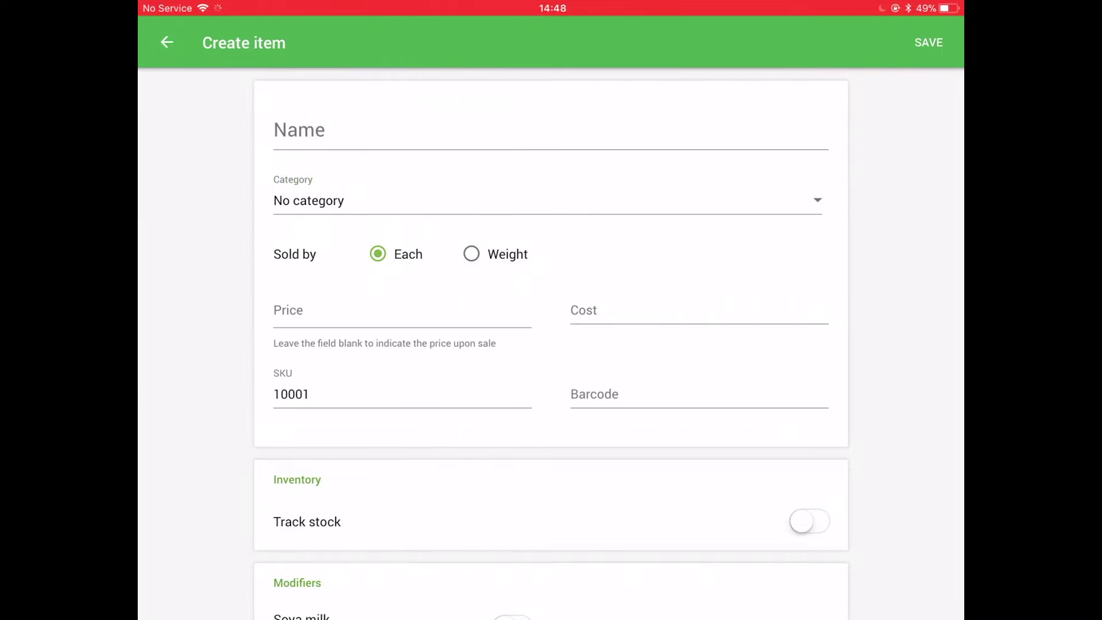
click(551, 130)
text(Cookie)
click(926, 580)
scroll(551, 345, down, 5)
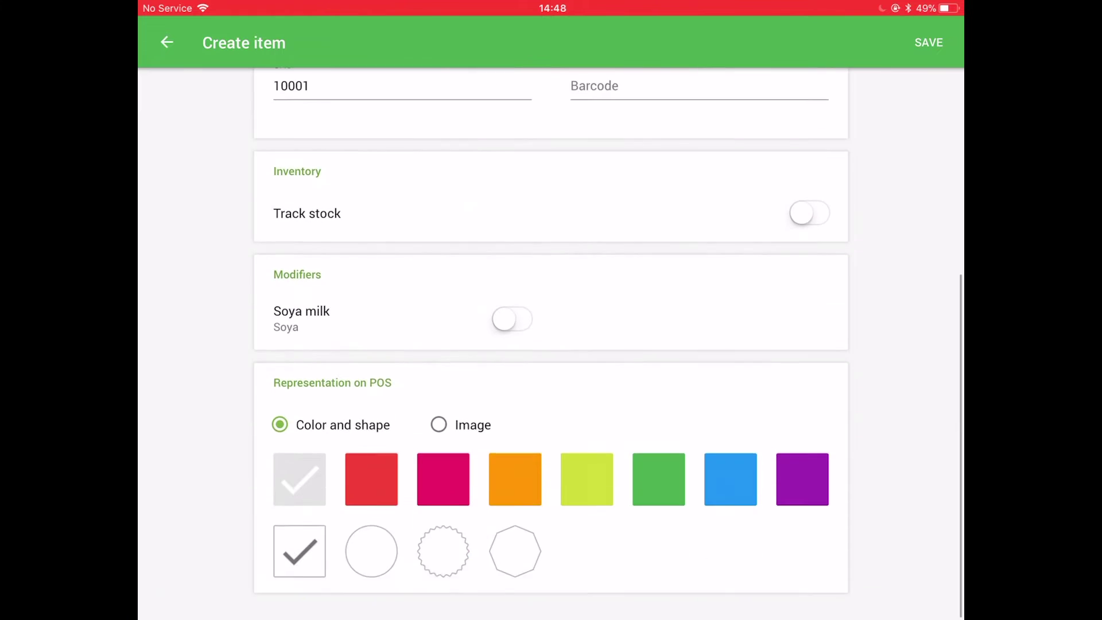
click(438, 439)
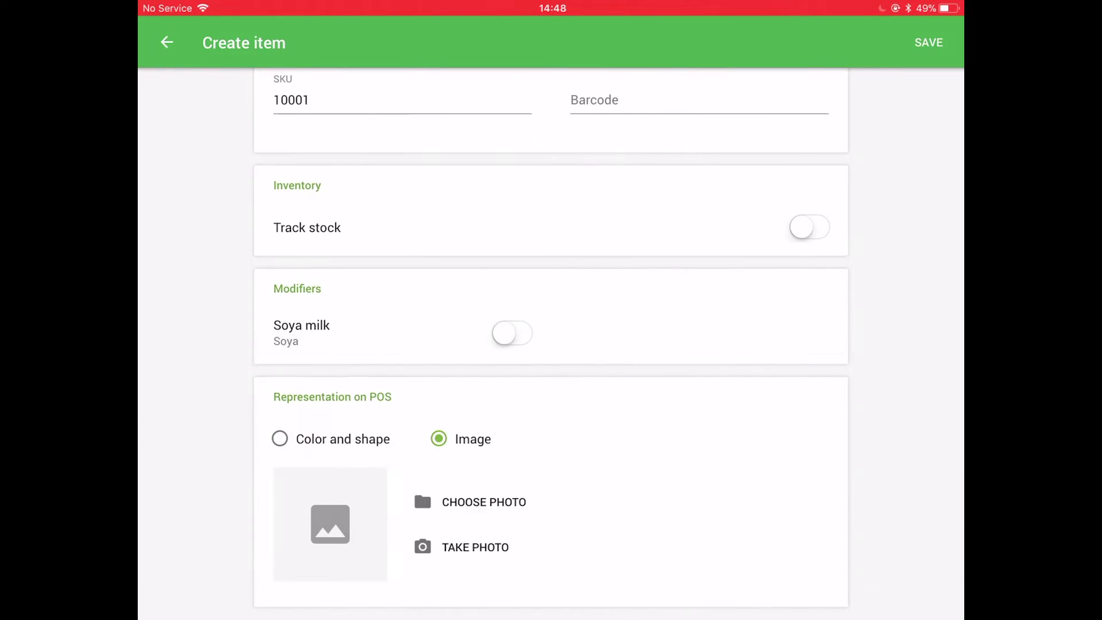
click(482, 502)
click(552, 121)
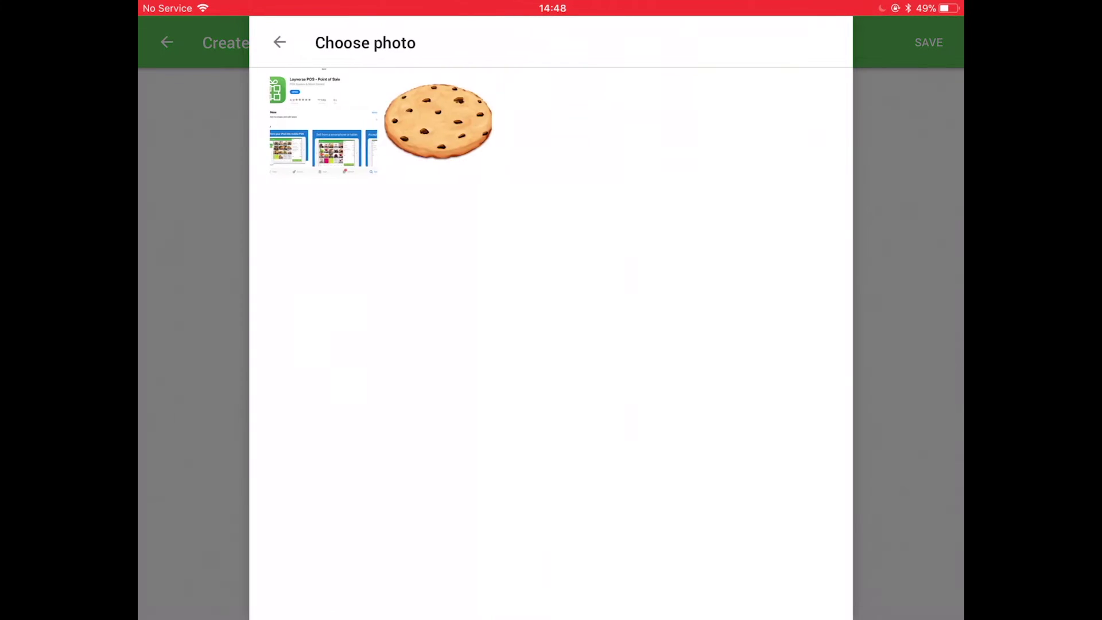
click(436, 123)
click(816, 42)
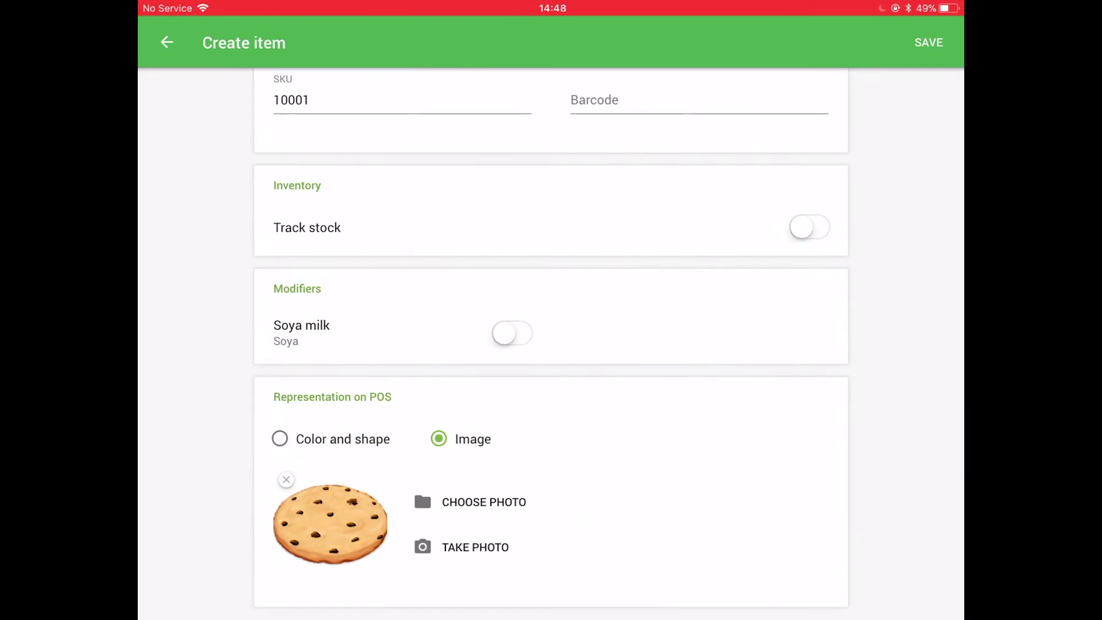
scroll(421, 516, up, 3)
scroll(551, 344, up, 2)
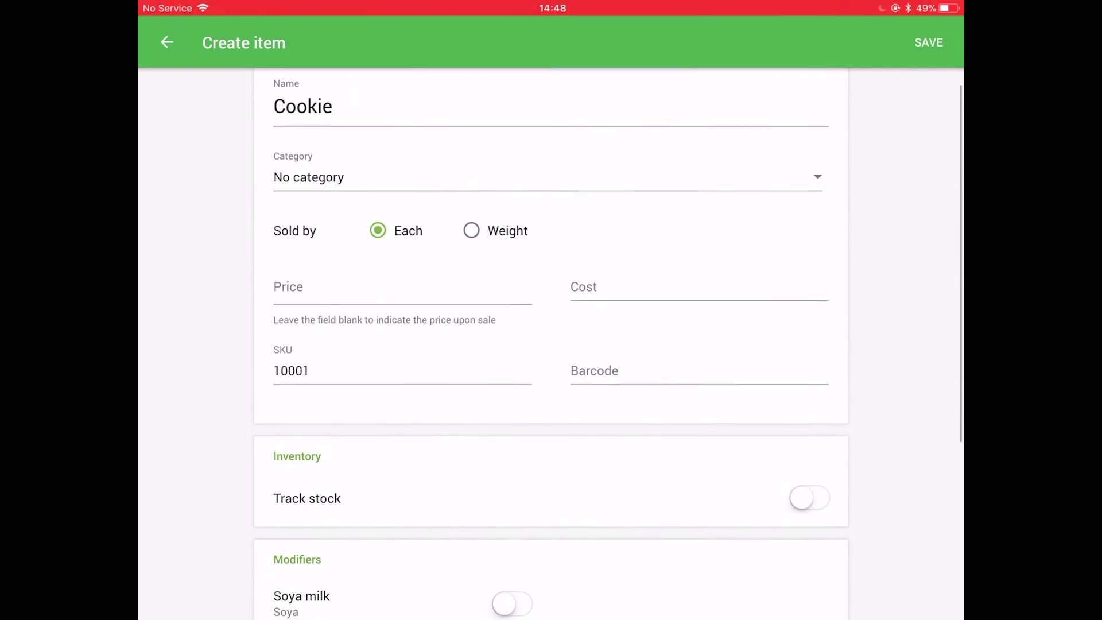
Step: Set the Cookie's price to 2.00 and cost to 1.00, then save the item
click(402, 288)
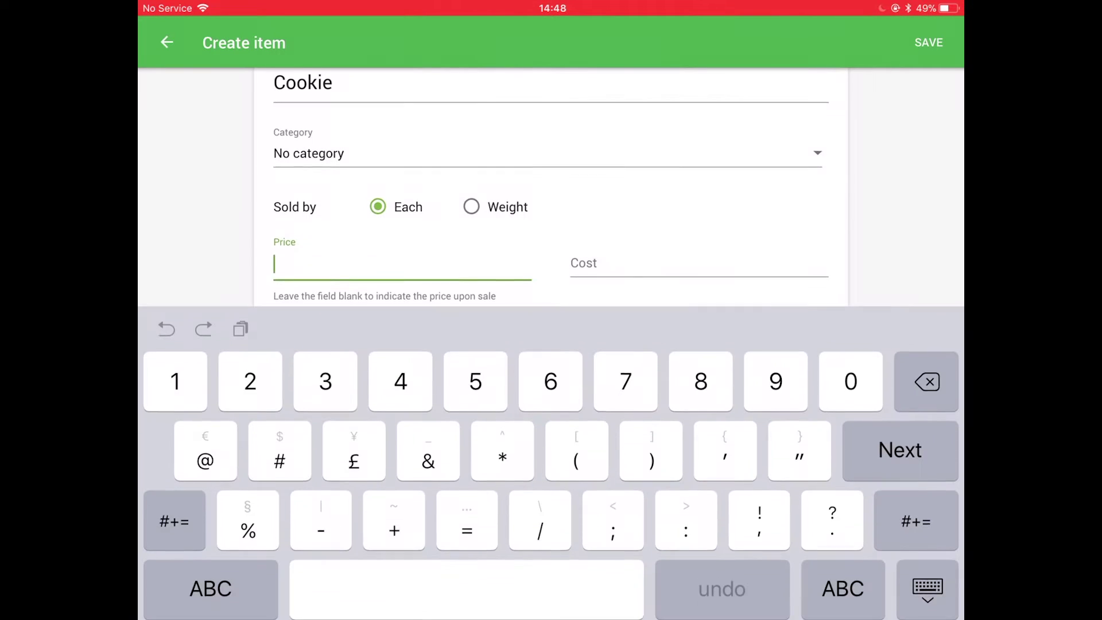
text(0.020)
key(Tab)
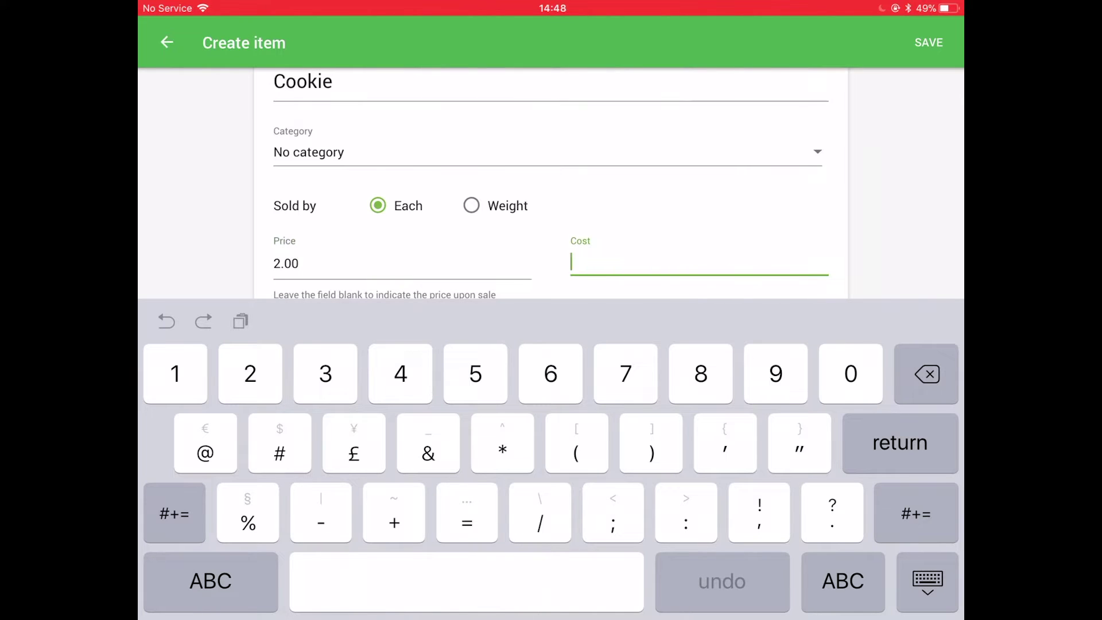
text(1.00)
key(Return)
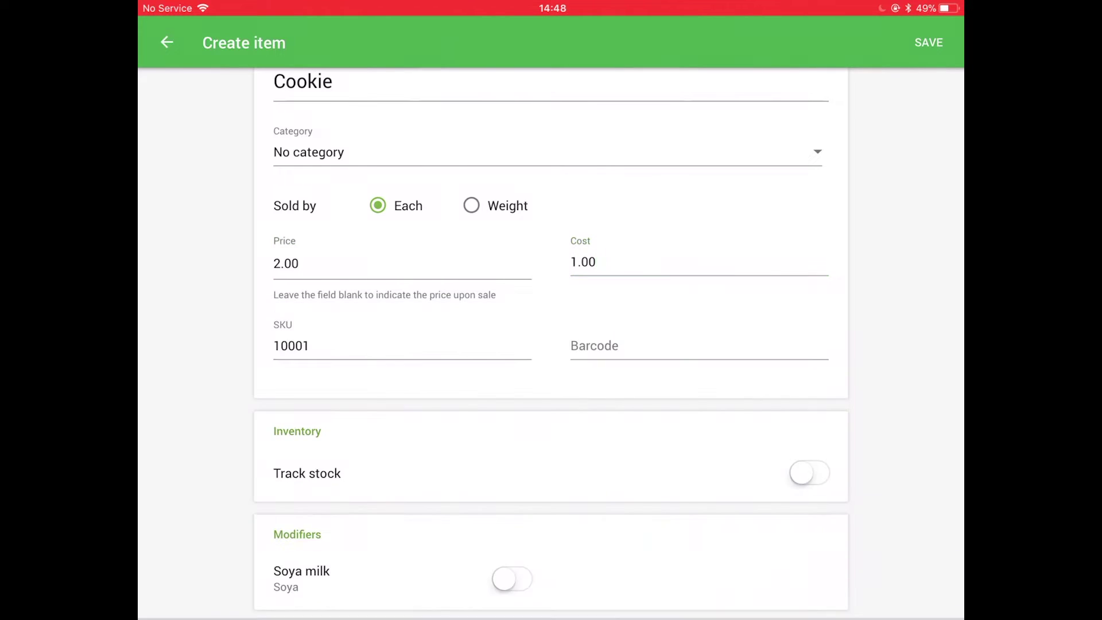
scroll(551, 345, down, 3)
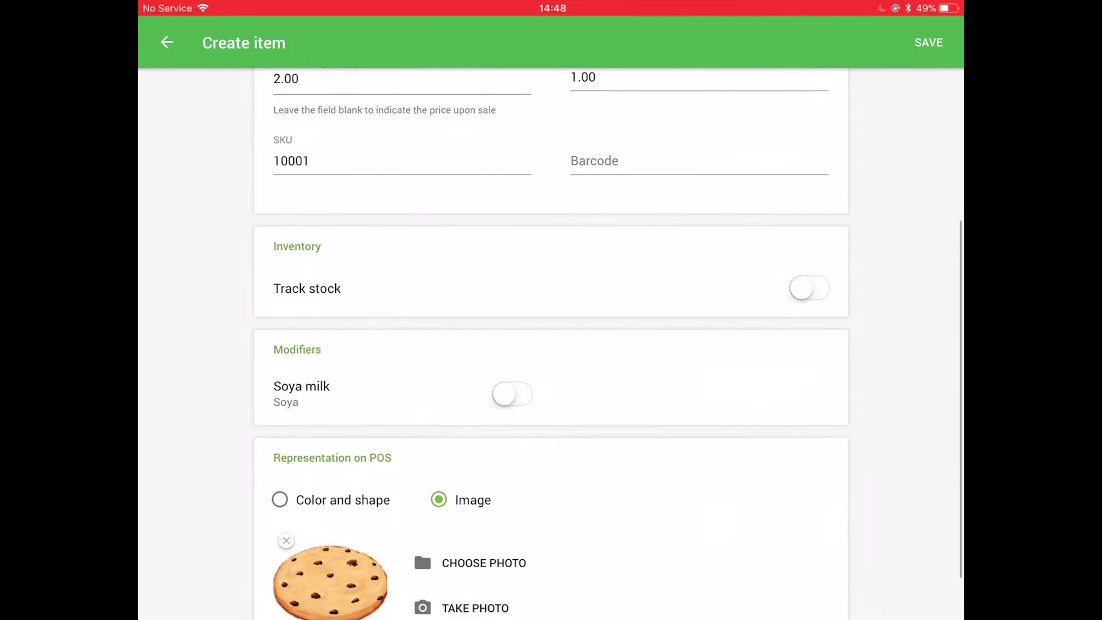
scroll(551, 344, down, 2)
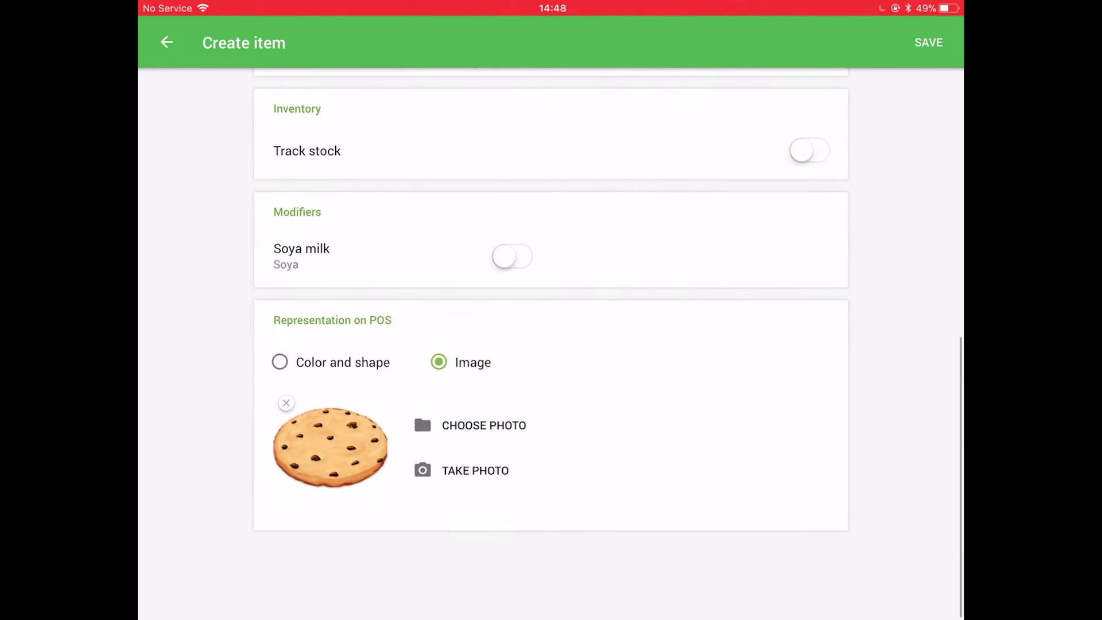
scroll(551, 344, up, 1)
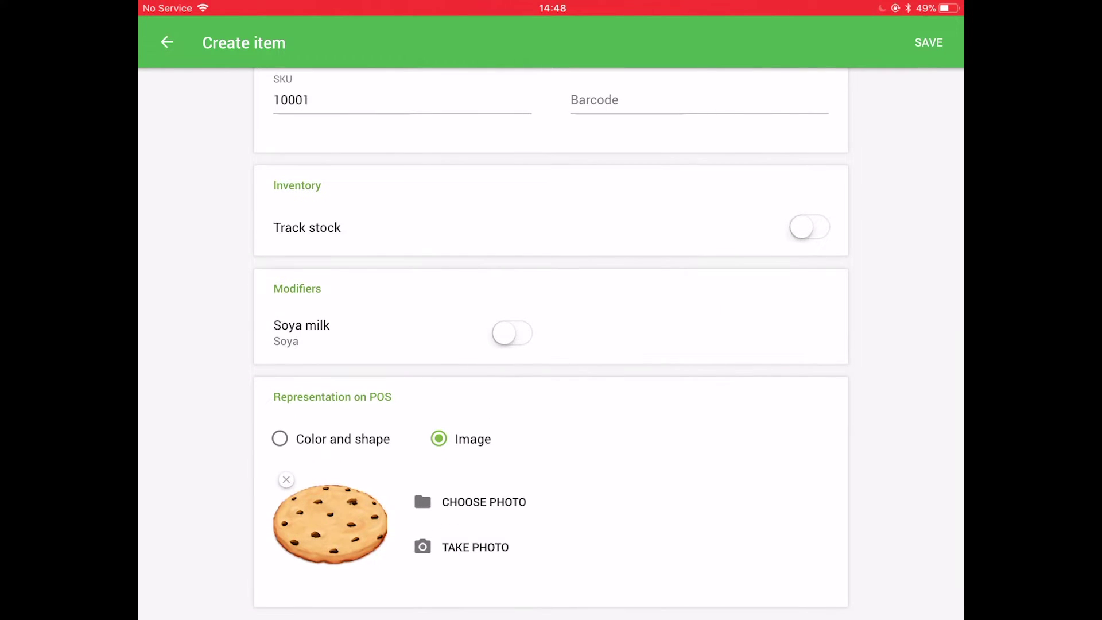
scroll(550, 344, up, 3)
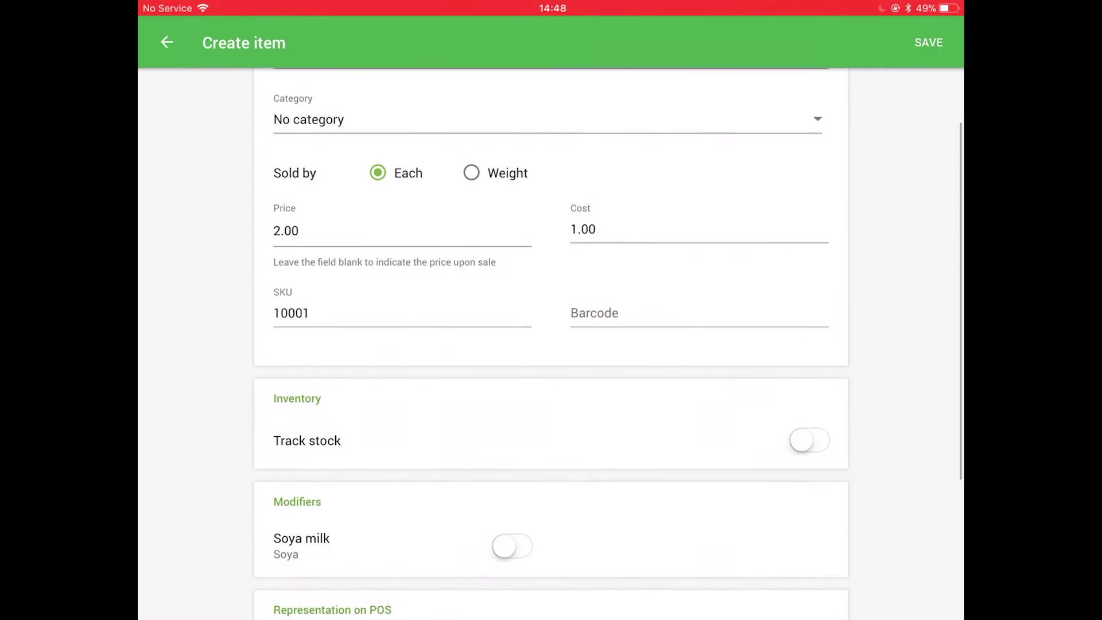
scroll(550, 344, up, 1)
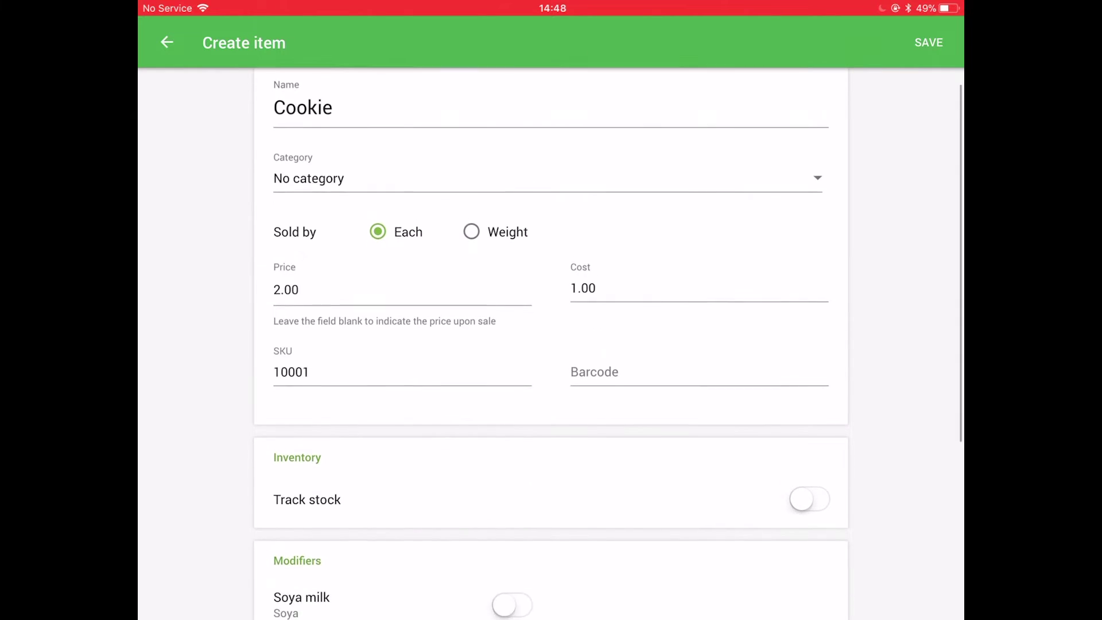
scroll(551, 344, down, 2)
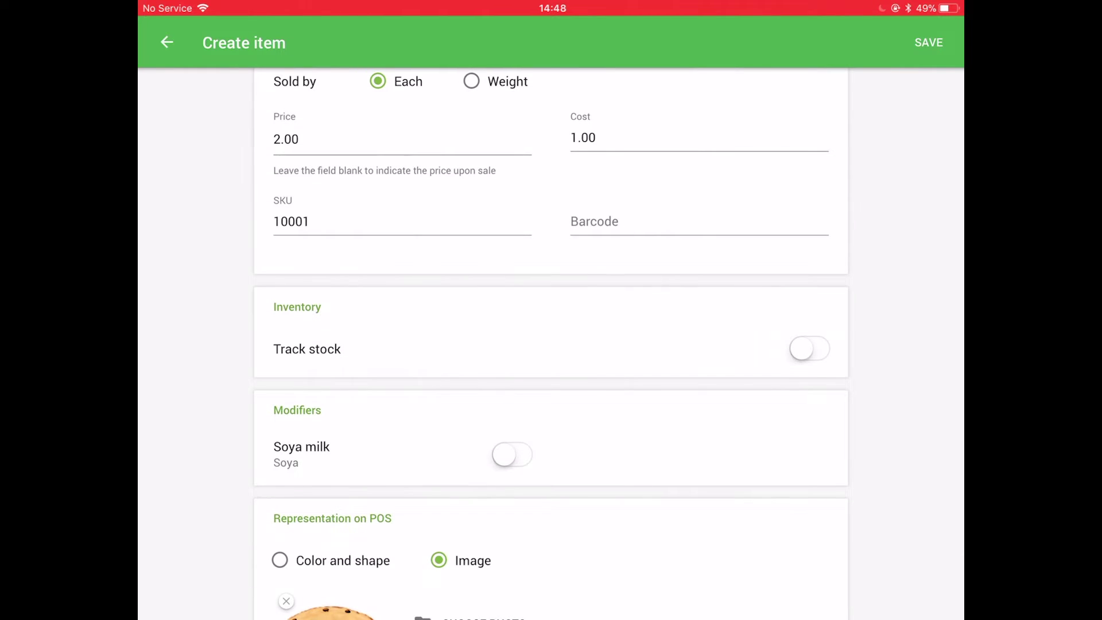
click(927, 42)
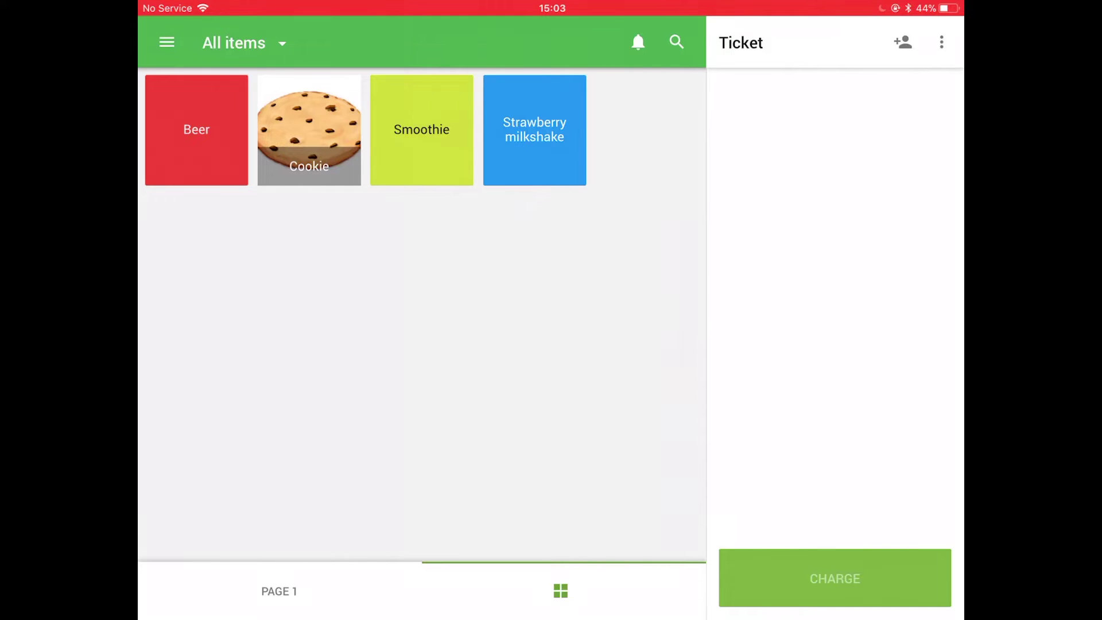
Step: Add one Beer and one Cookie to the ticket, totalling 4.50
click(196, 129)
click(323, 211)
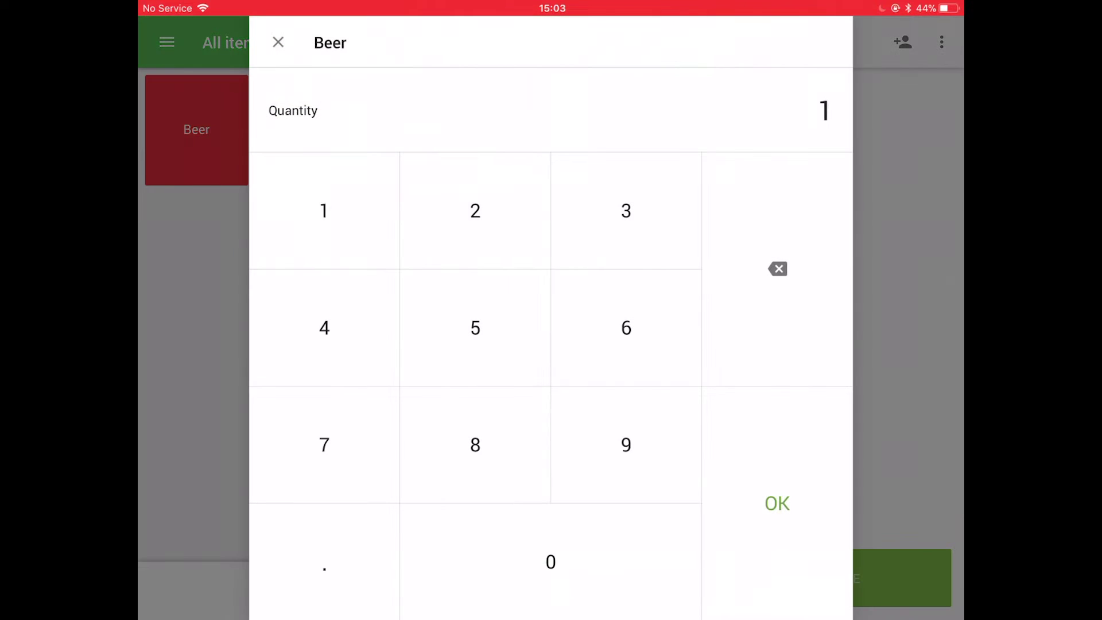
click(777, 503)
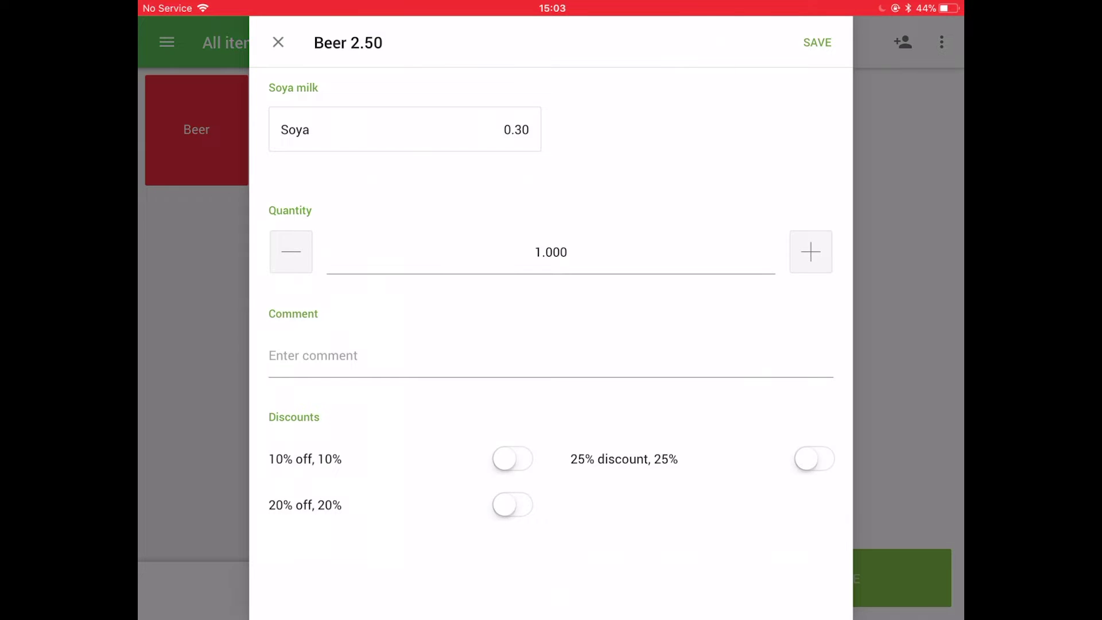
click(817, 42)
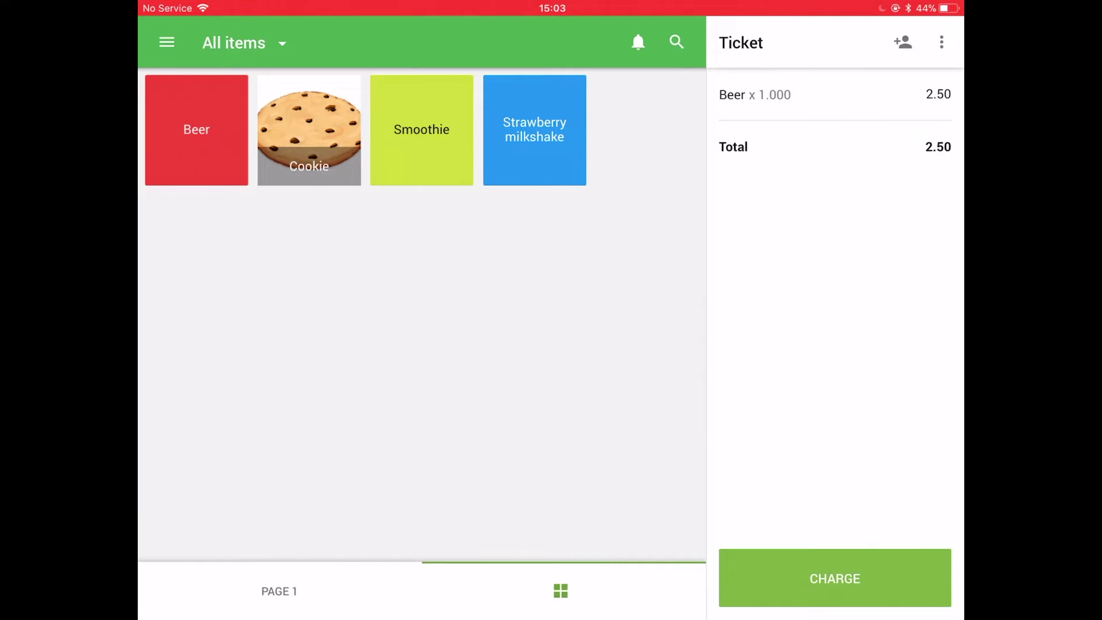
click(310, 130)
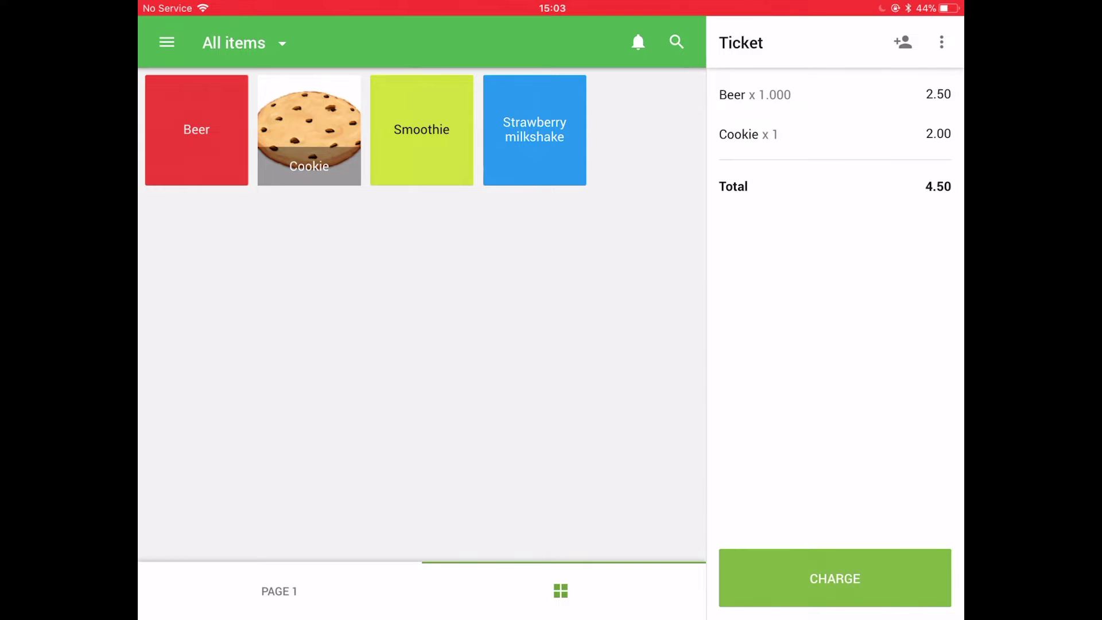
Step: Browse the item catalogue and the 10%, 20%, 25% discounts, then head back via the menu
click(167, 42)
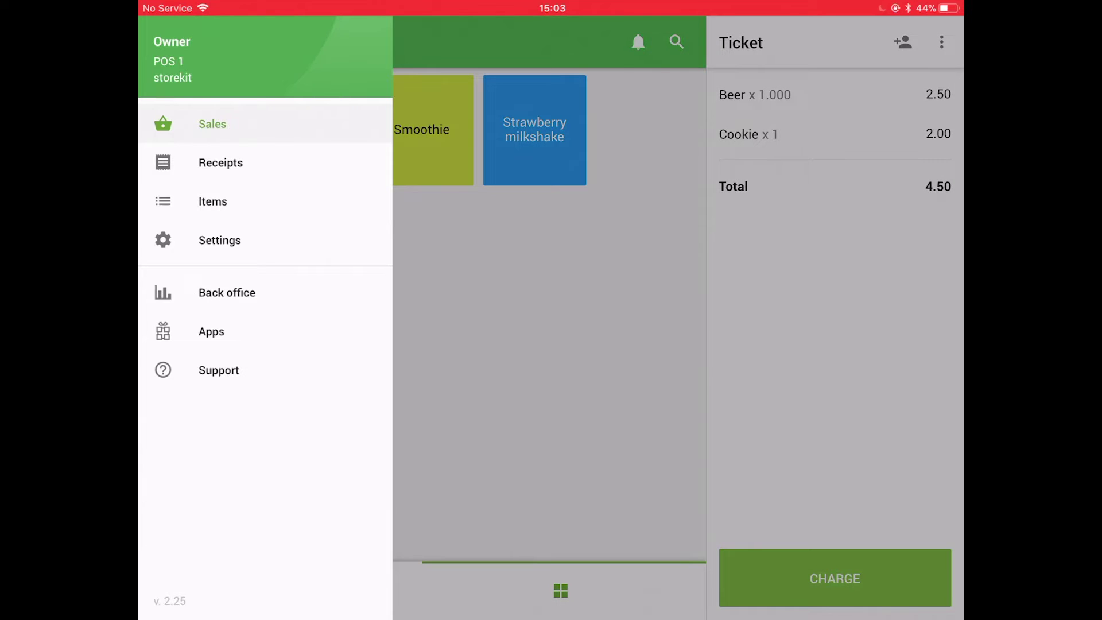
click(216, 201)
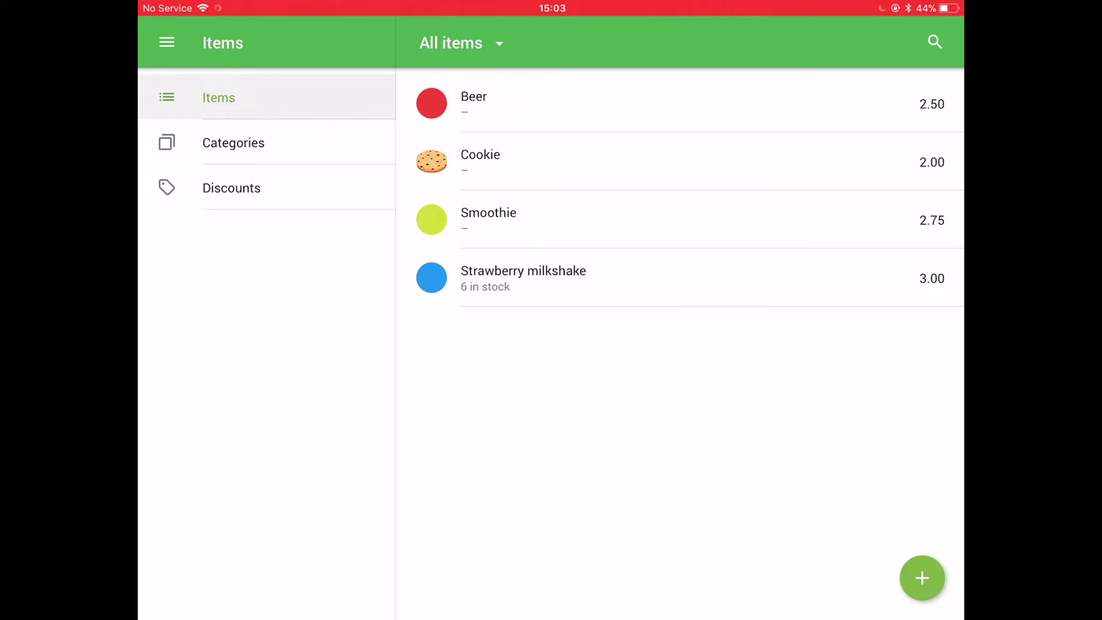
click(231, 188)
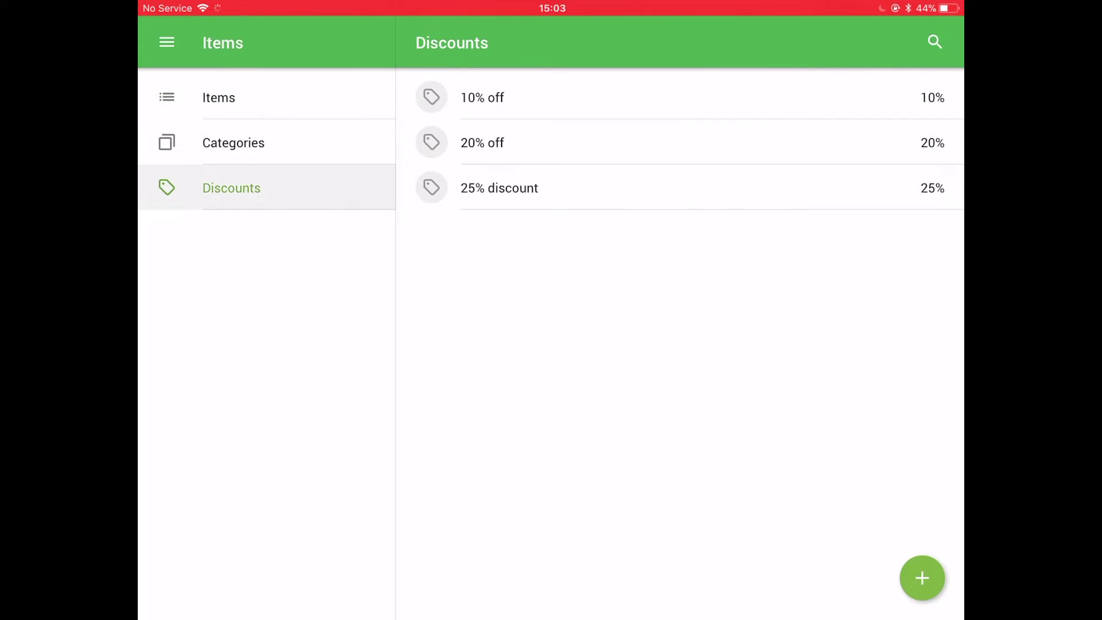
click(219, 98)
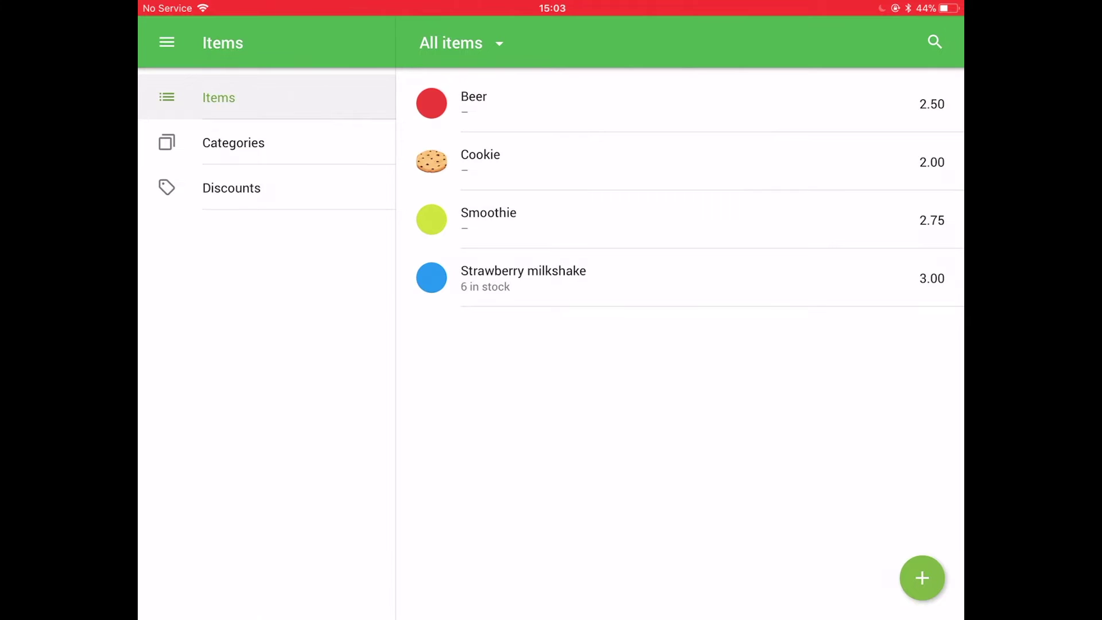
click(165, 42)
Step: Charge the 4.50 Beer and Cookie ticket as cash and start a new sale
click(214, 121)
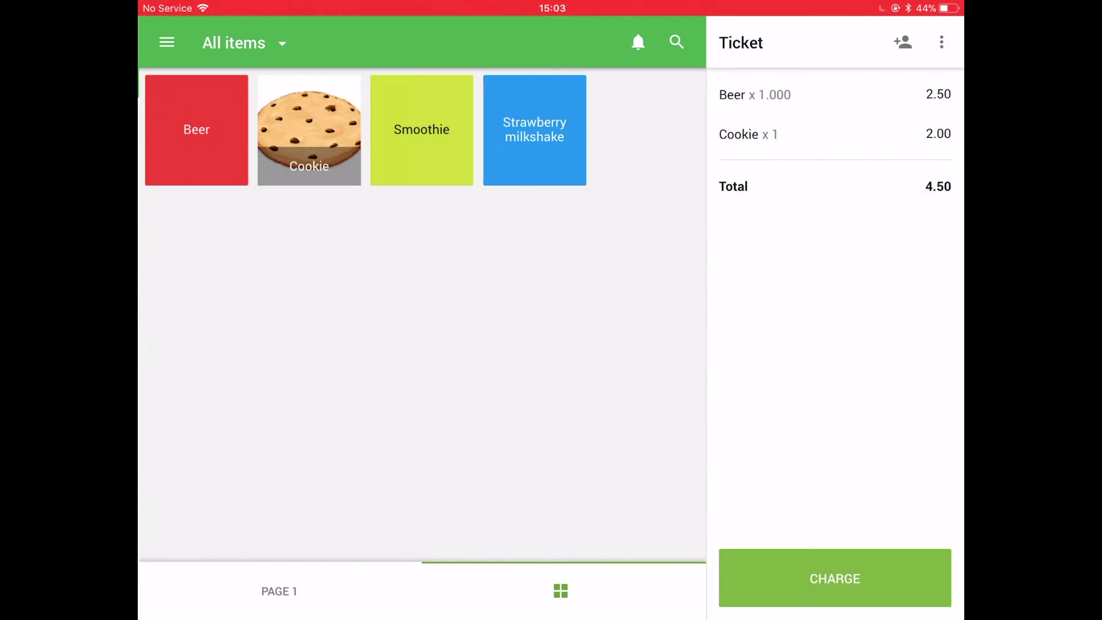
click(833, 579)
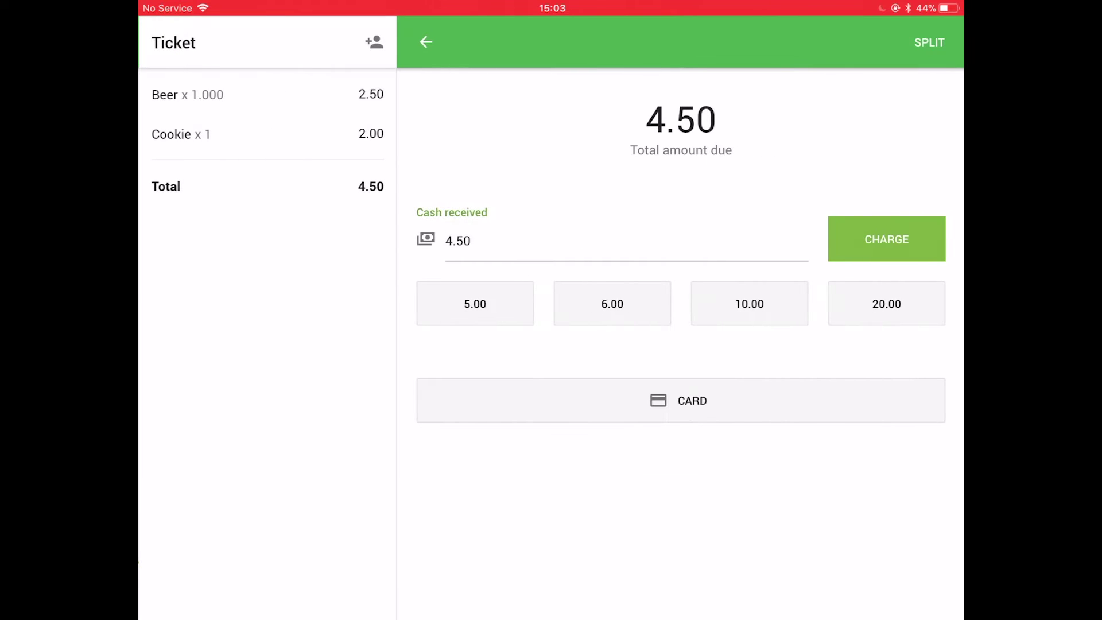
click(885, 239)
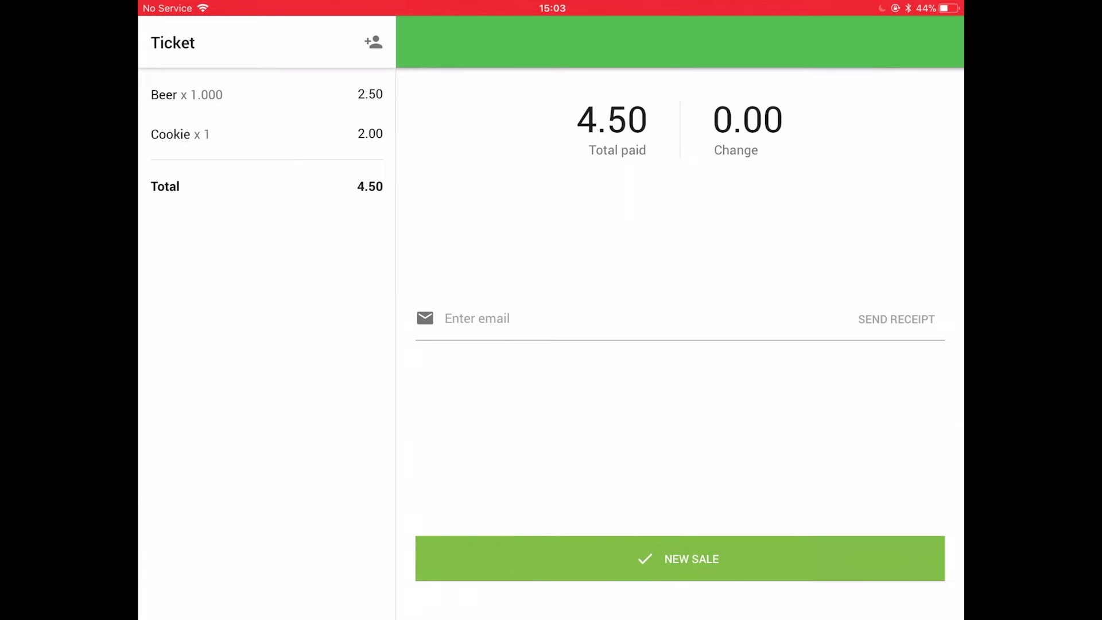
click(680, 558)
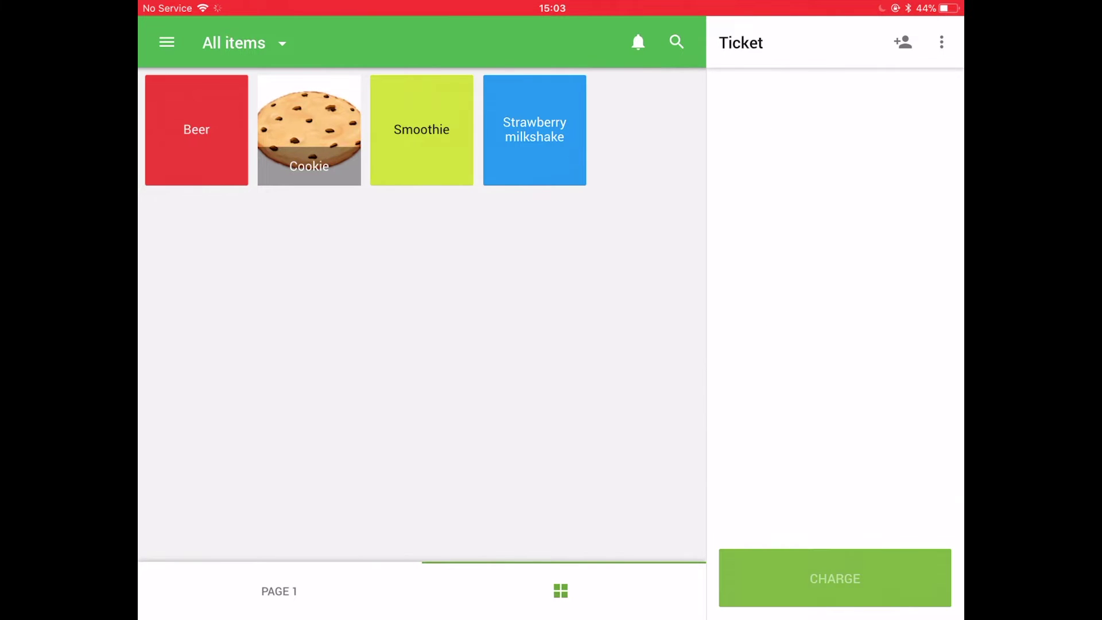
Step: Sell one Smoothie for 2.75 by card, then bring up adding a customer to the ticket
click(421, 129)
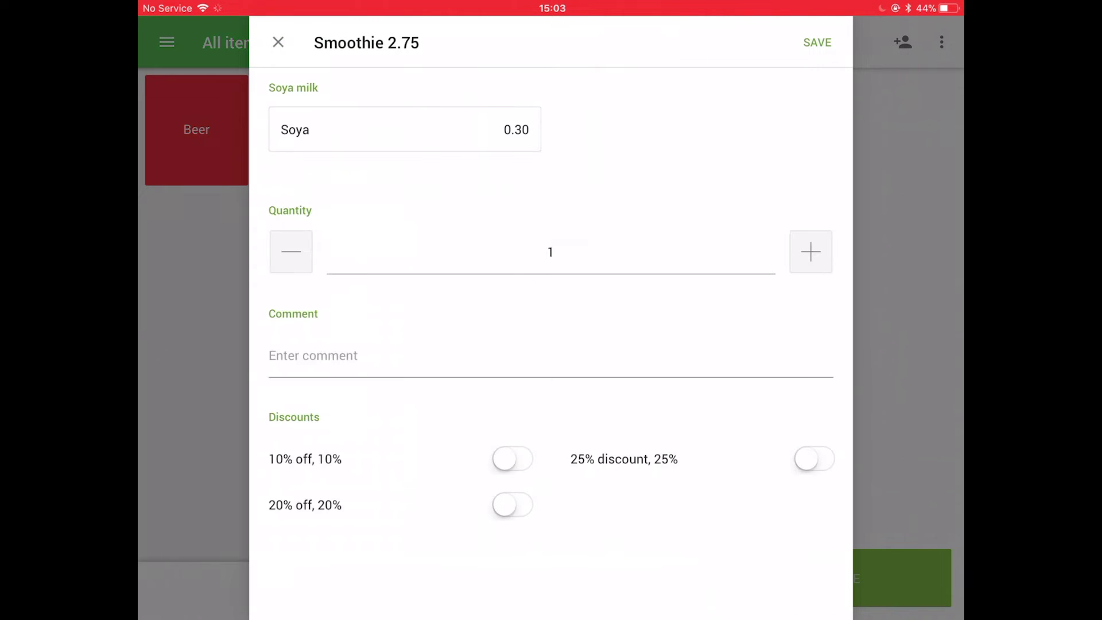
click(816, 43)
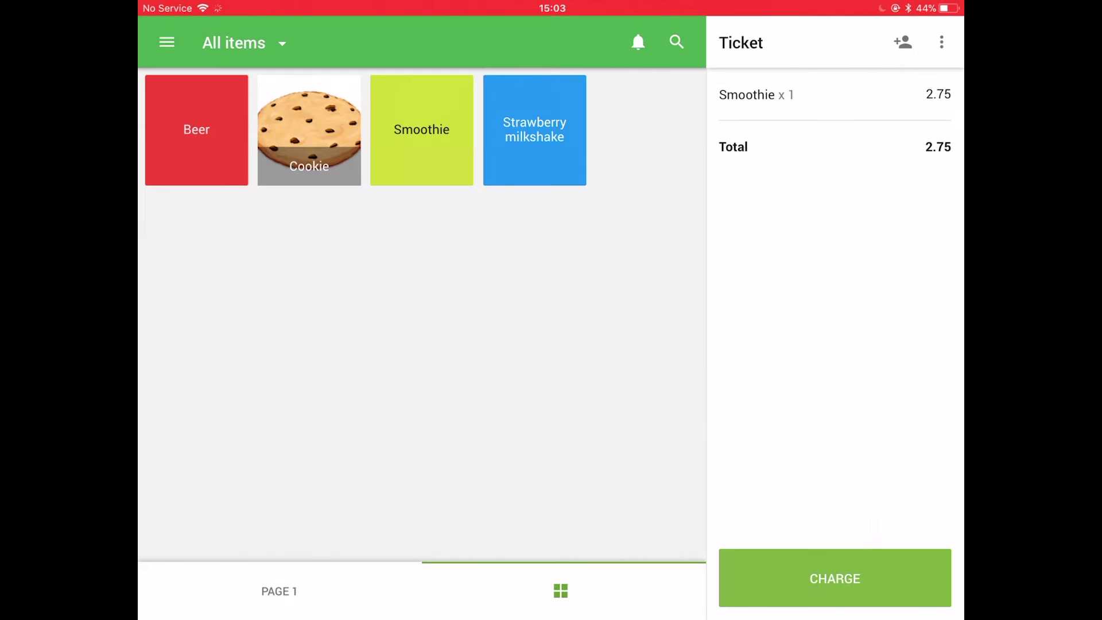
click(834, 578)
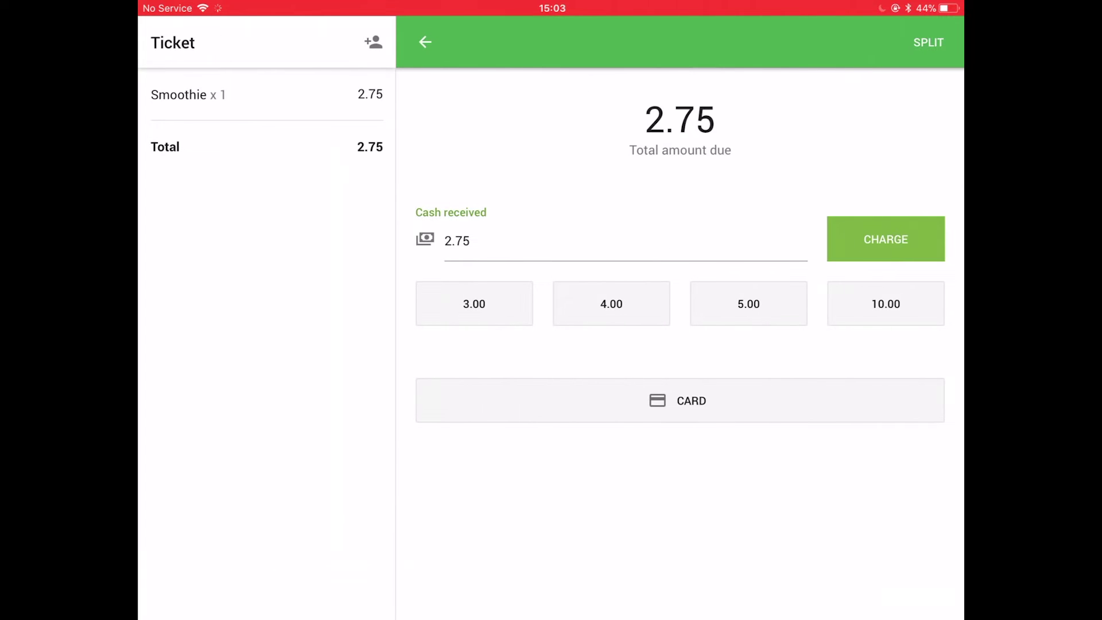
click(884, 238)
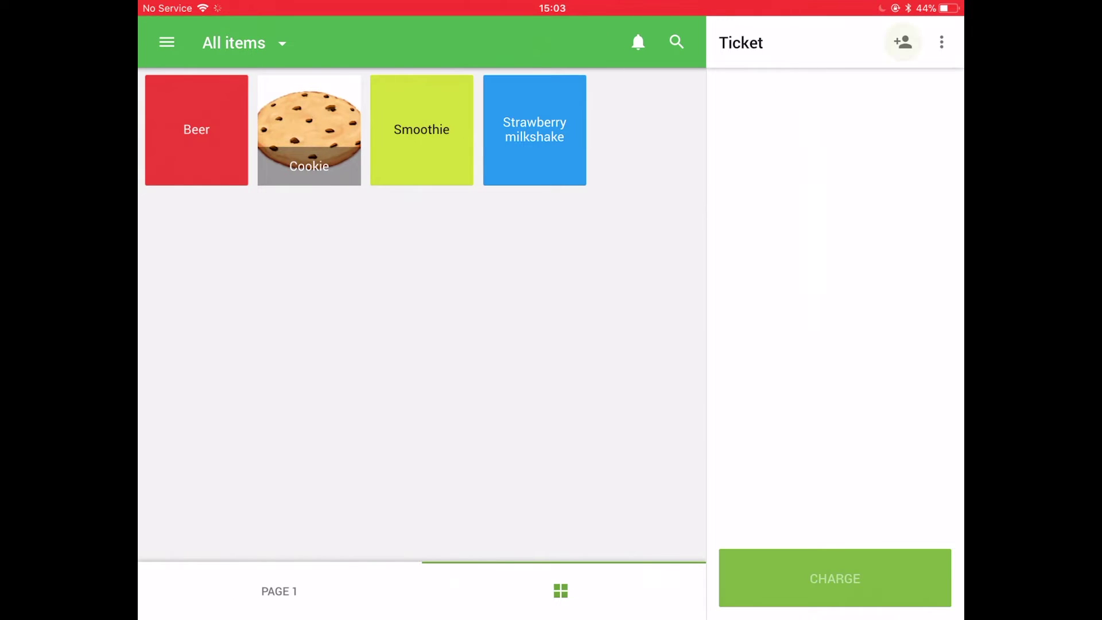
click(902, 43)
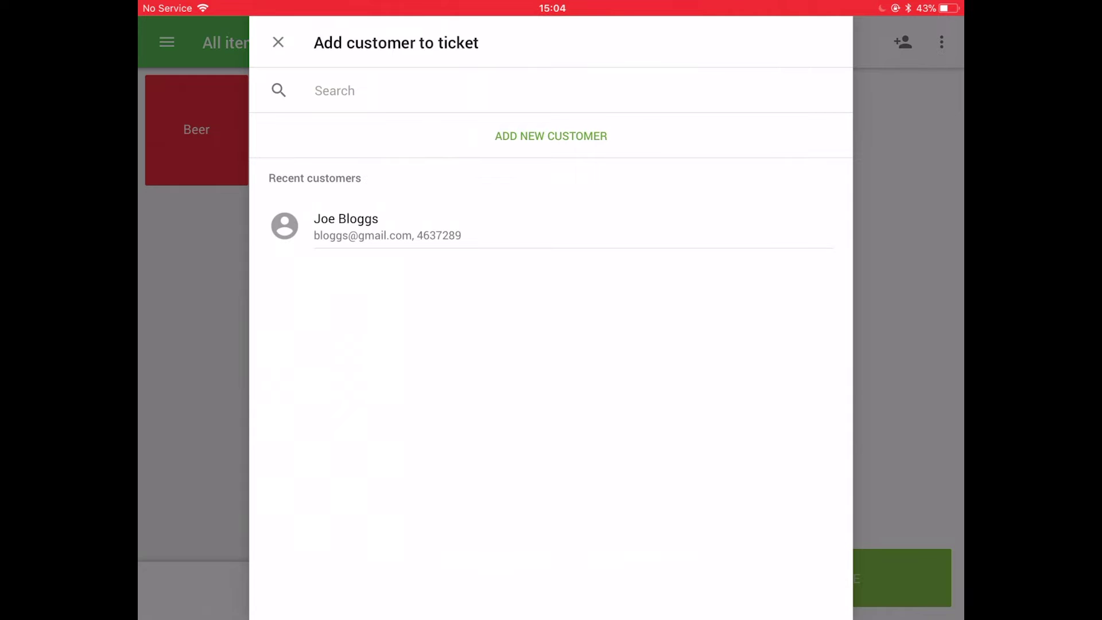
Step: View the new-customer form, dismiss the customer dialog unsaved, and return to the empty sales screen
click(550, 137)
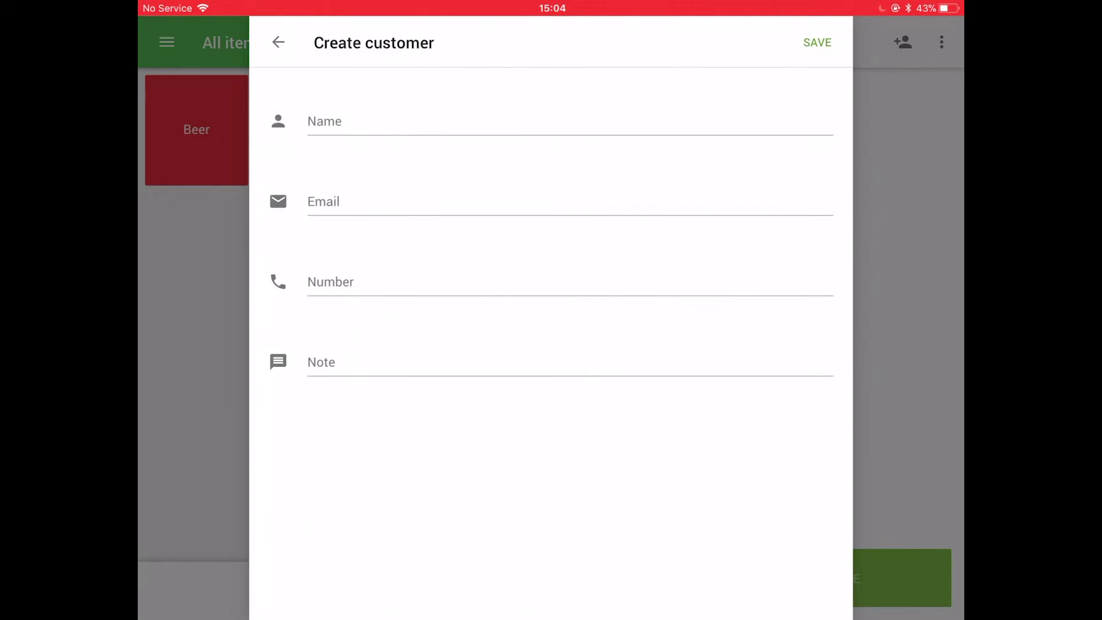
click(278, 42)
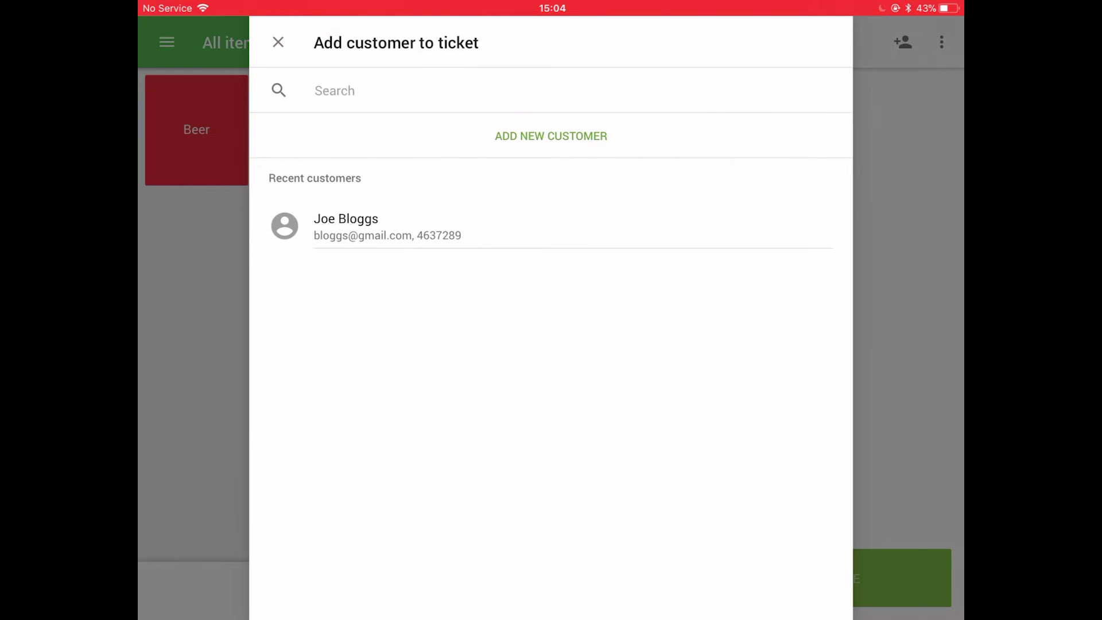
click(278, 43)
click(167, 41)
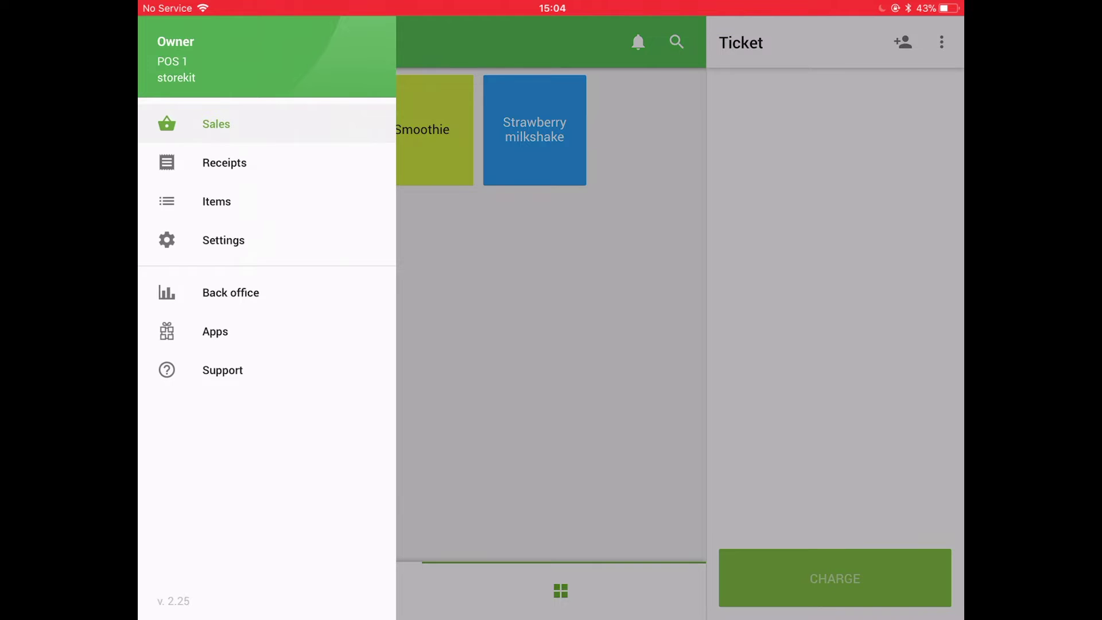
click(216, 123)
drag(551, 616, 551, 516)
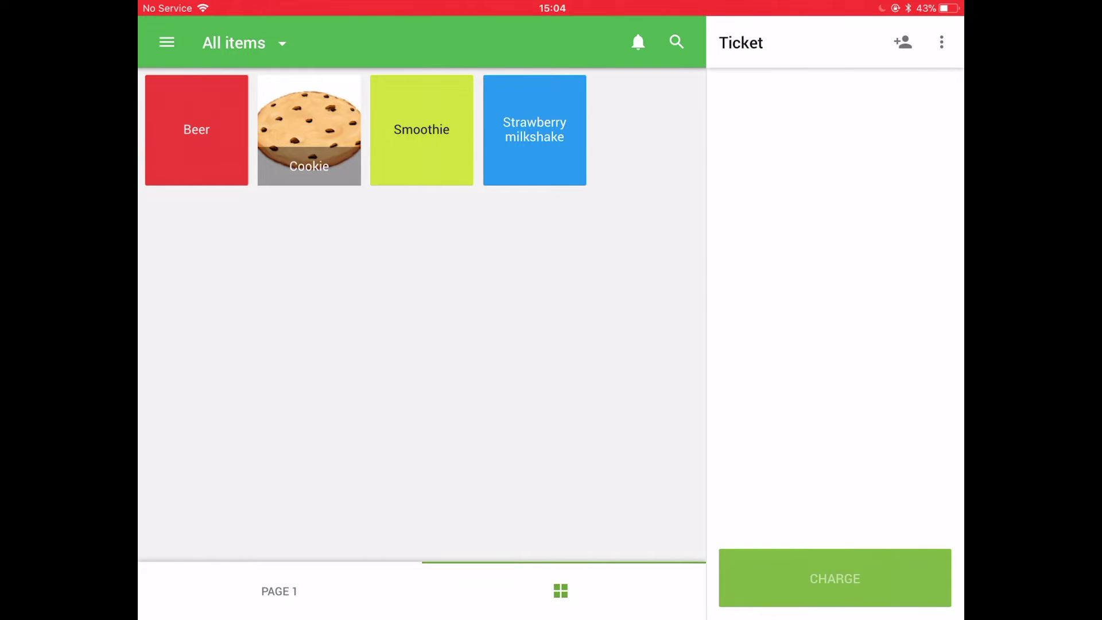
Step: Preview the custom Page 1 layout setup, then open the receipts history with the 2.75 Smoothie sale
click(280, 591)
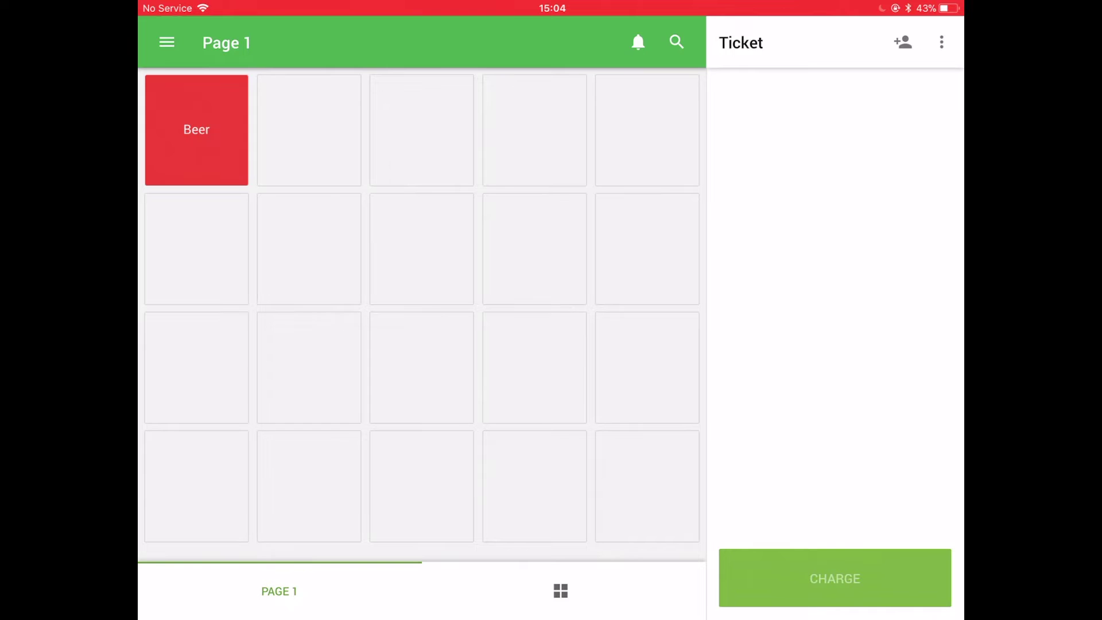
click(309, 130)
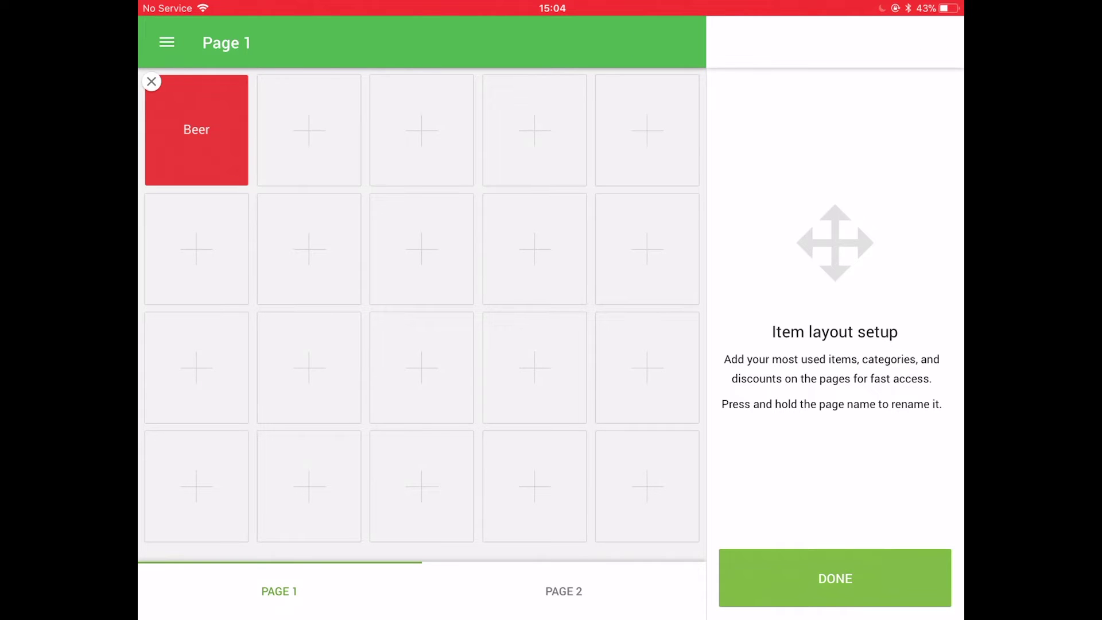
click(165, 42)
click(216, 163)
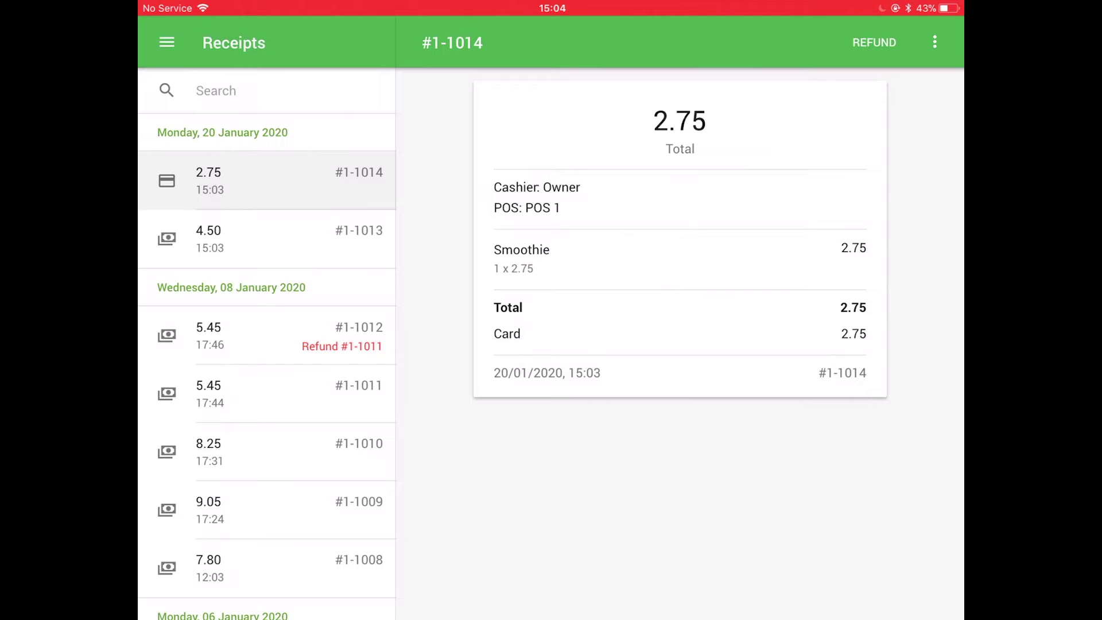
Step: Start a refund on receipt #1-1013 and queue the Beer line for a 2.50 refund
click(267, 239)
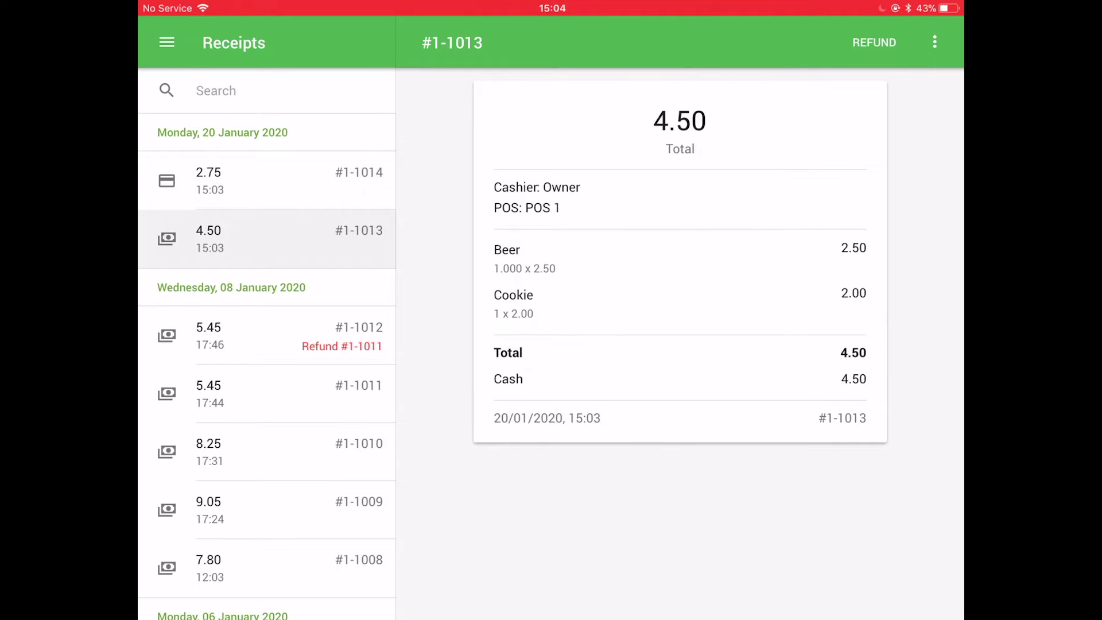
click(874, 42)
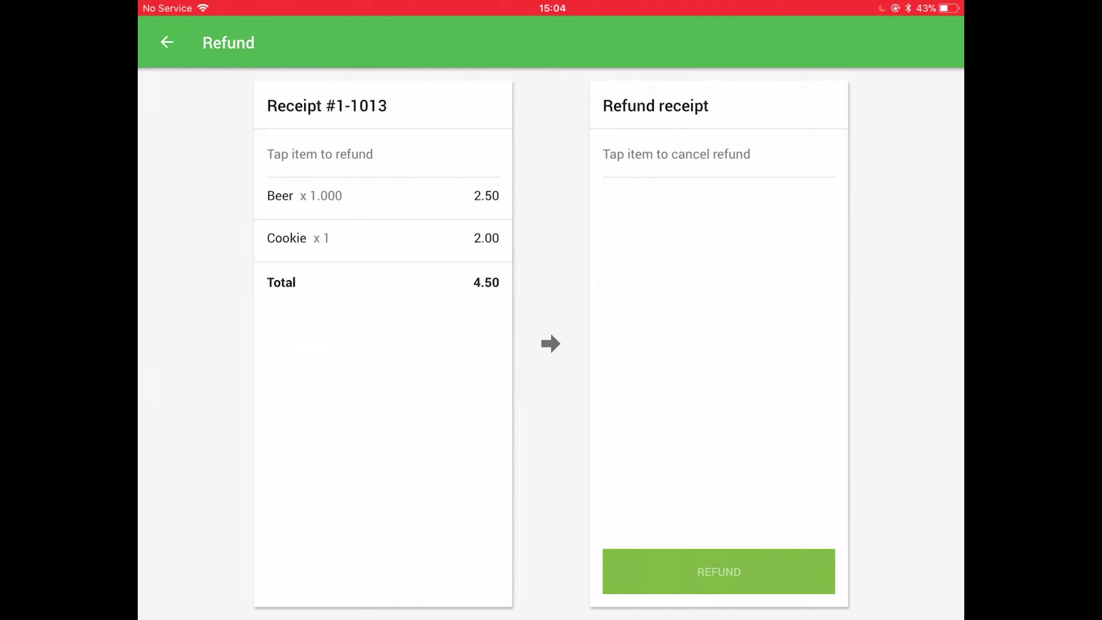
click(383, 196)
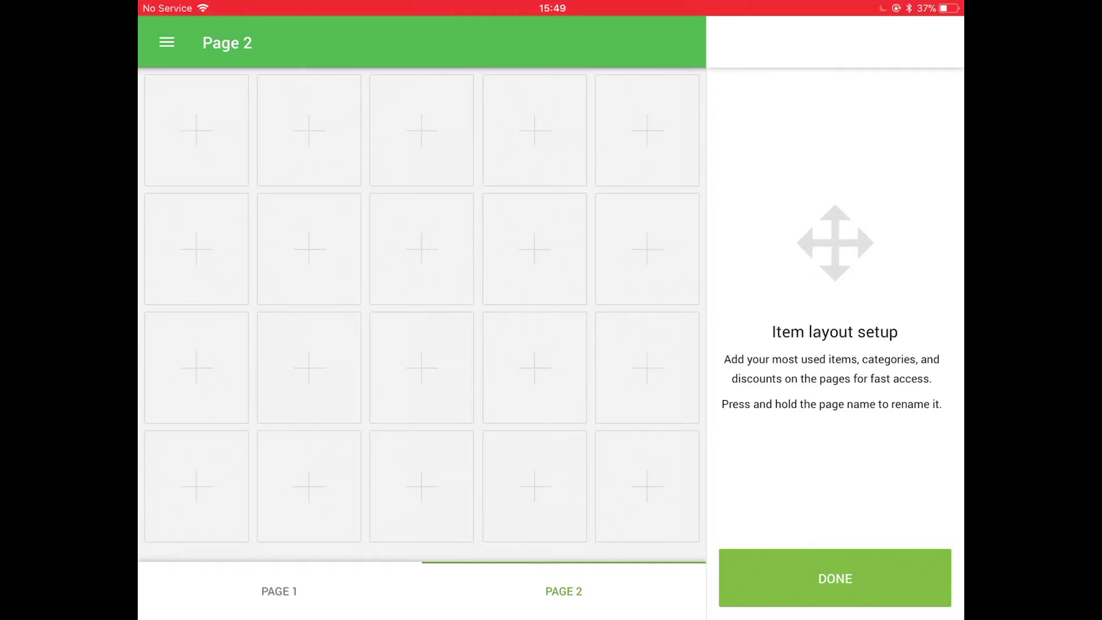
Step: Go from the main menu through the Help Center to the Loyverse Town community site
click(166, 42)
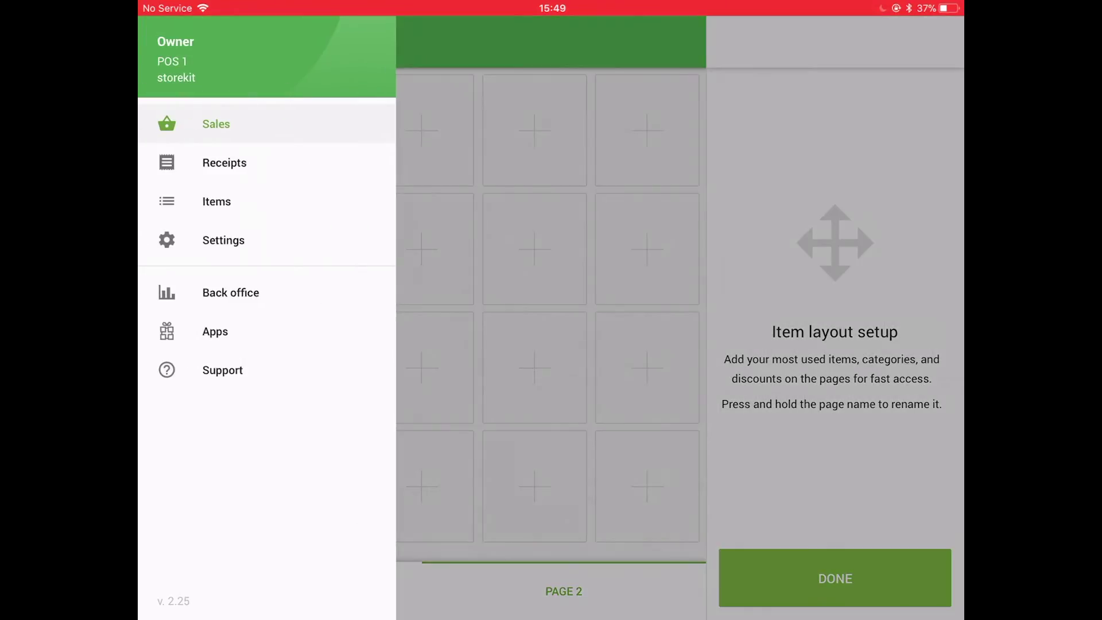
click(222, 369)
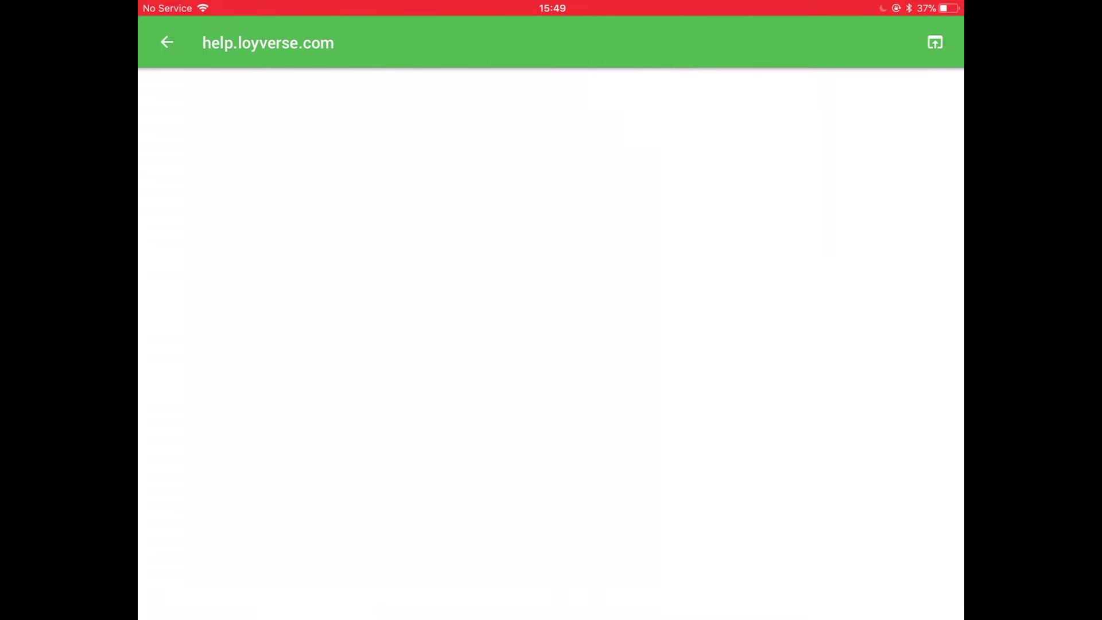
scroll(551, 345, down, 5)
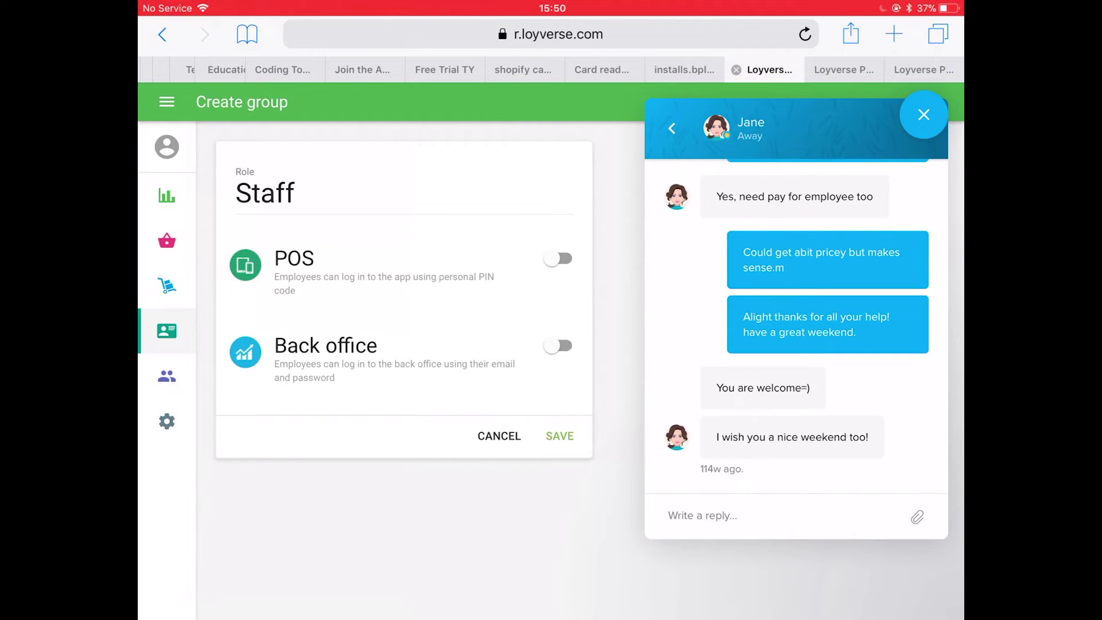
click(672, 128)
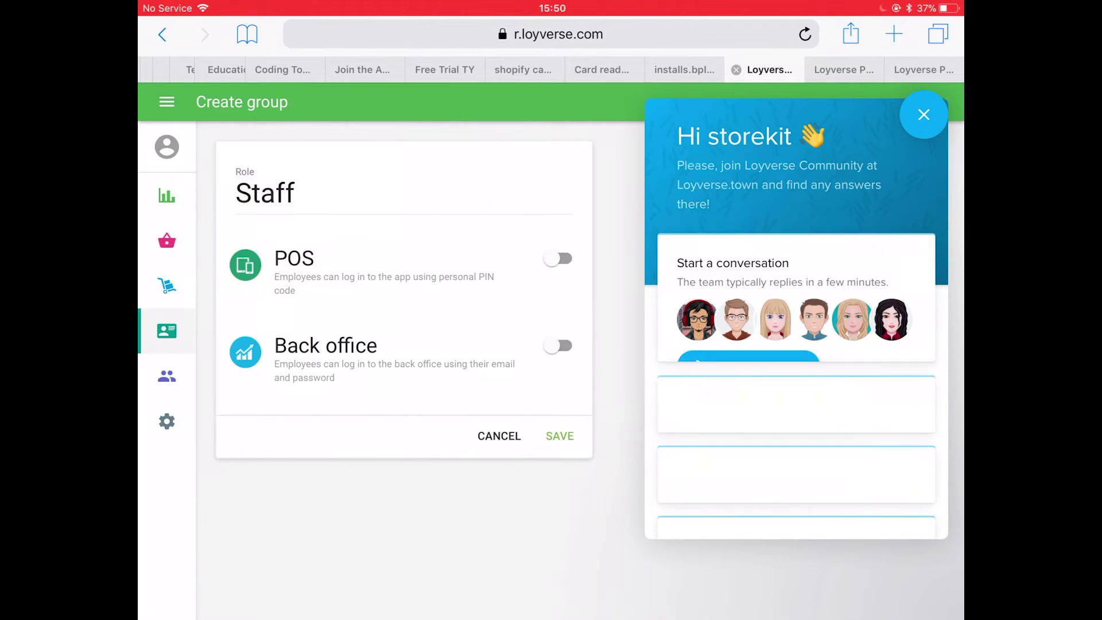
scroll(796, 379, down, 4)
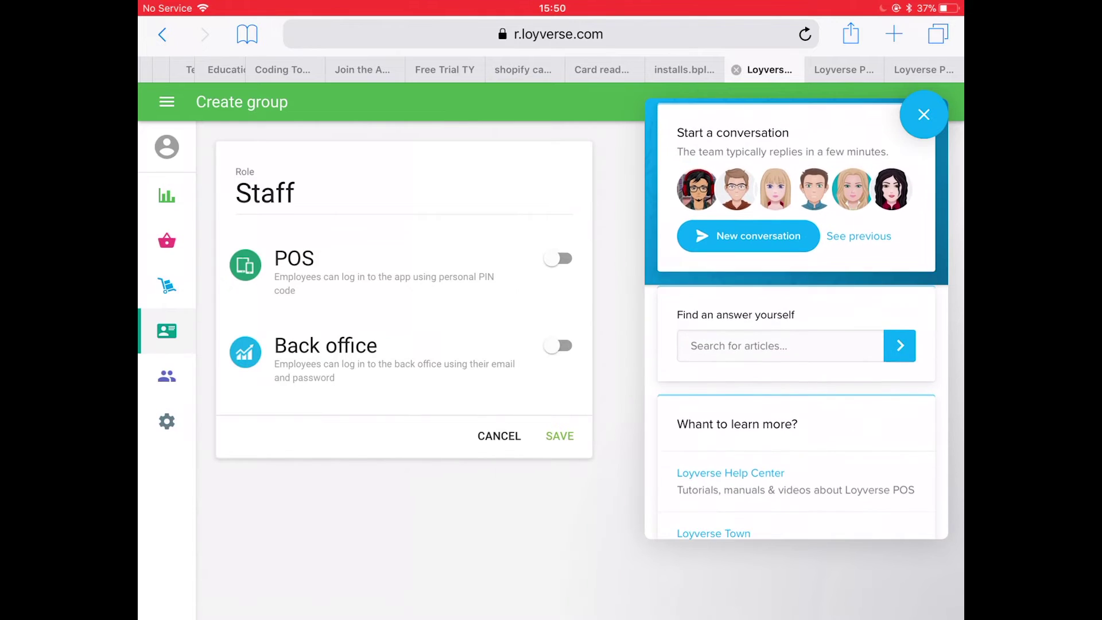
scroll(796, 379, down, 3)
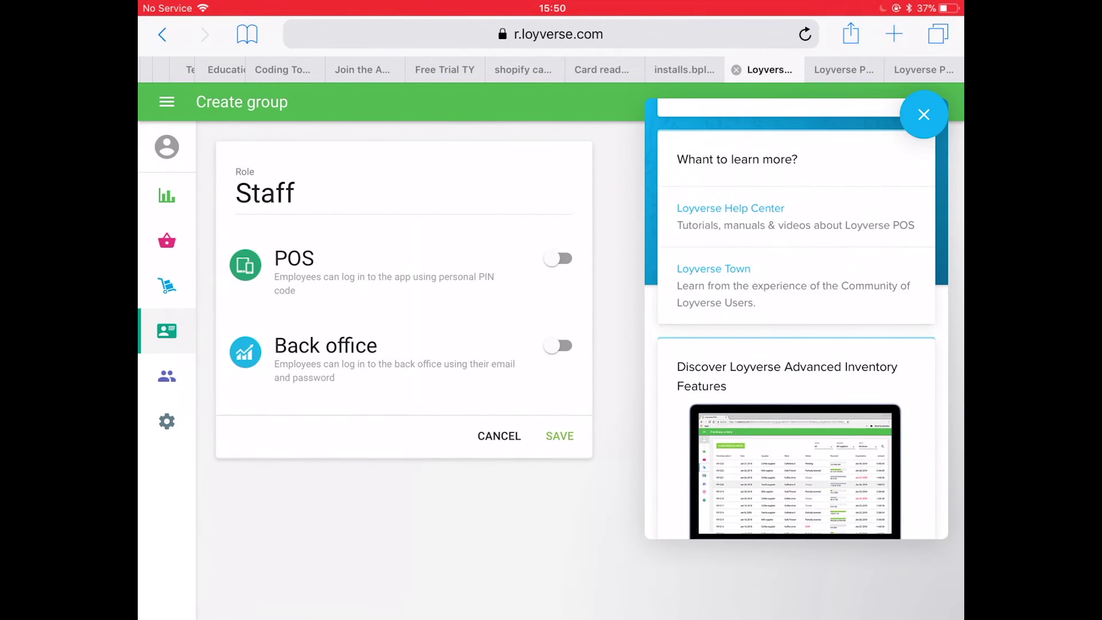
click(713, 268)
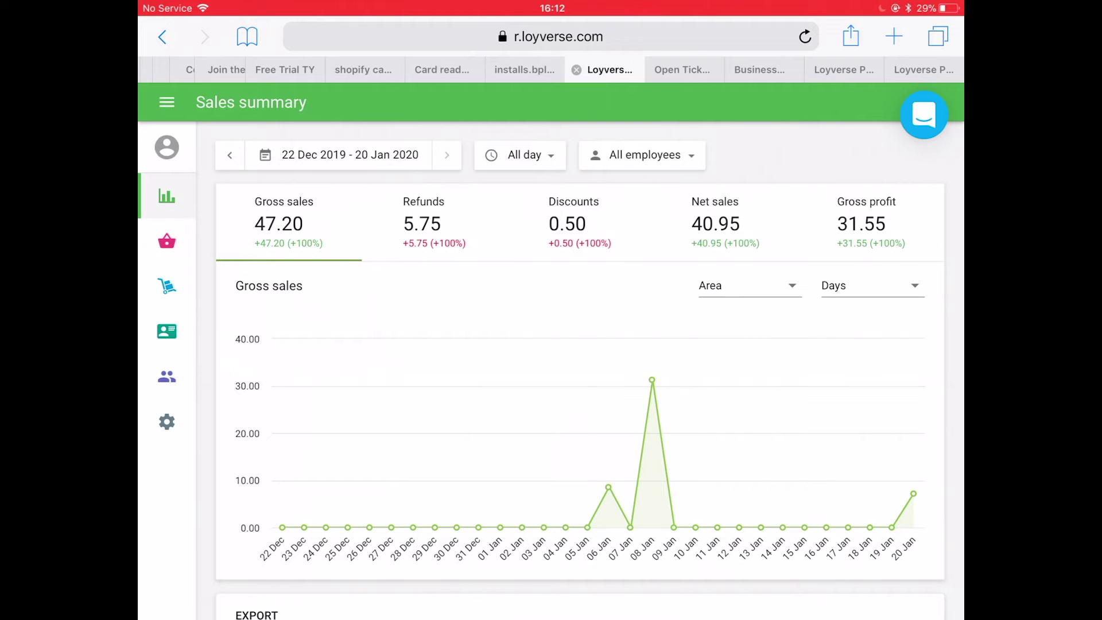
scroll(579, 370, down, 3)
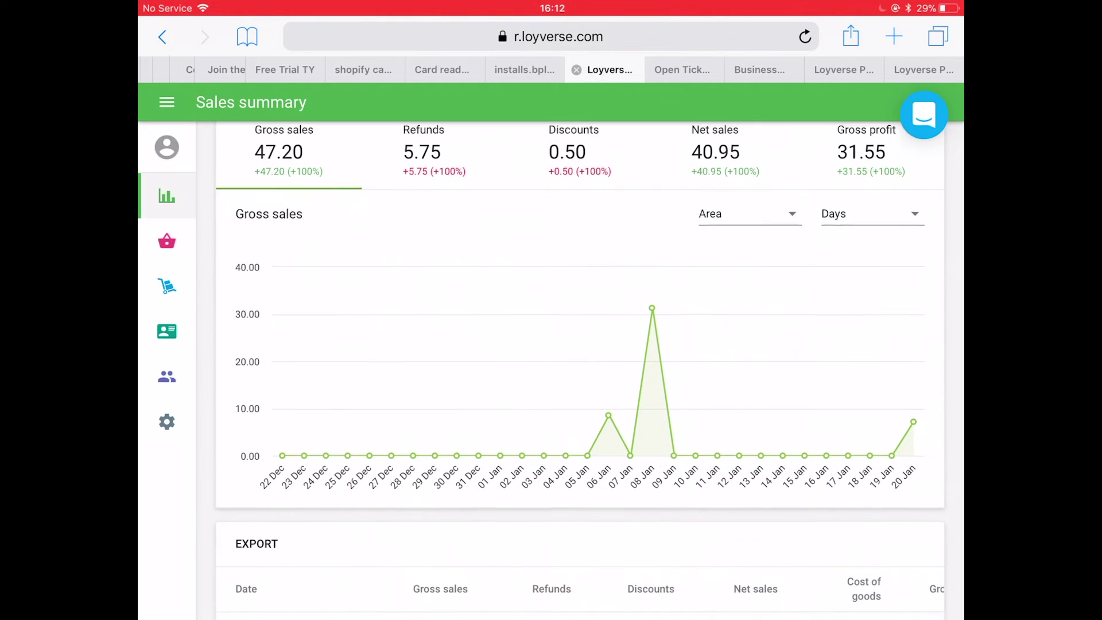
Step: Switch to the Taxes report and review the All day and All employees filters
click(250, 102)
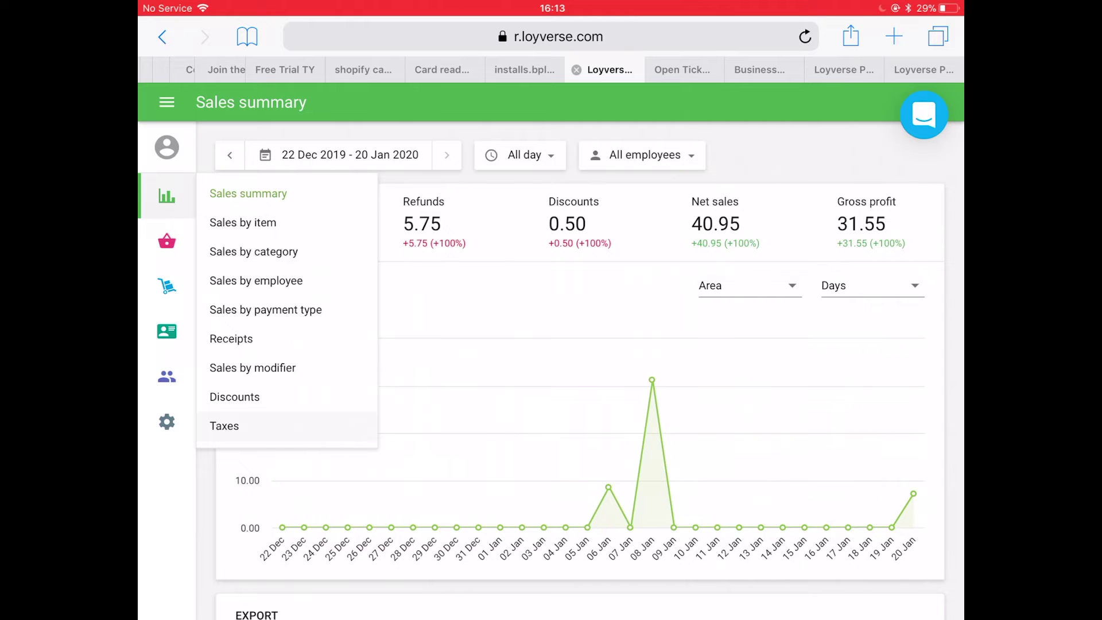
click(223, 425)
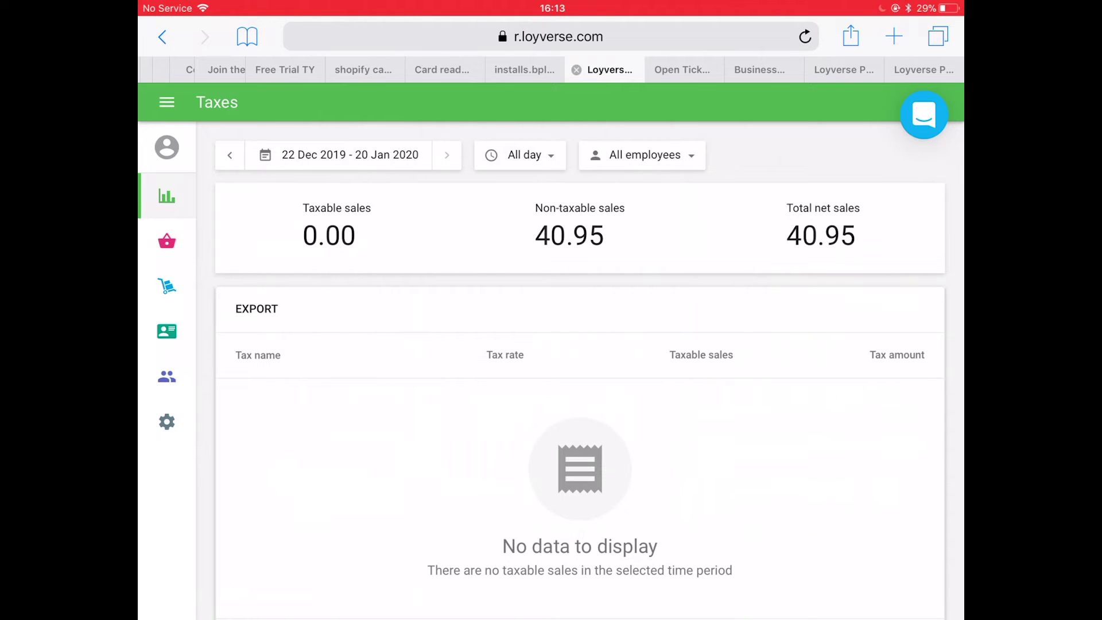
click(519, 155)
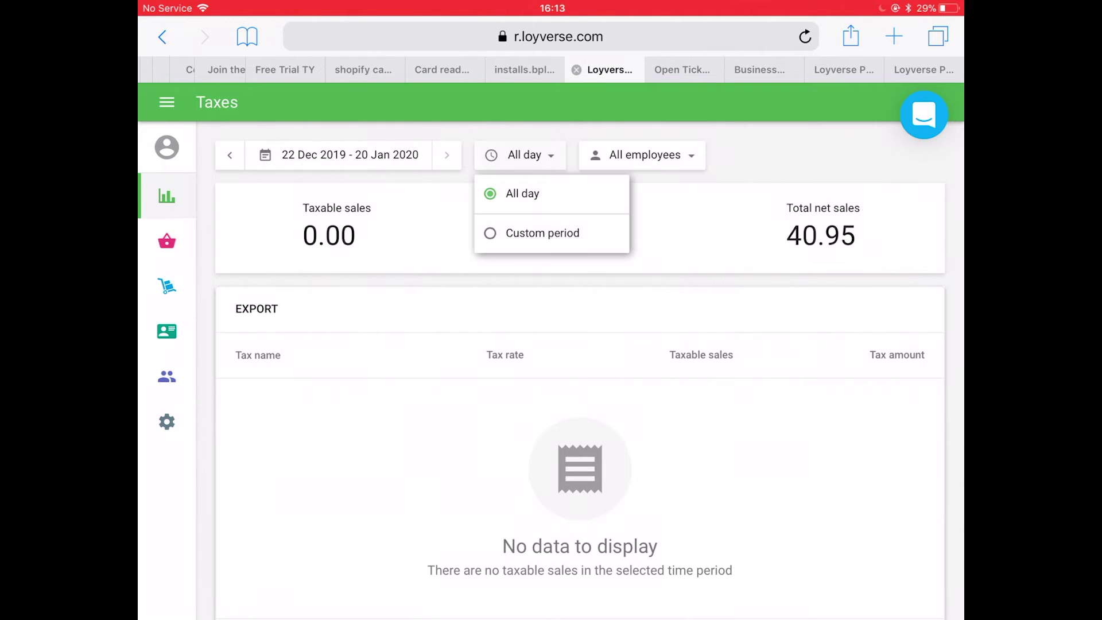
click(641, 155)
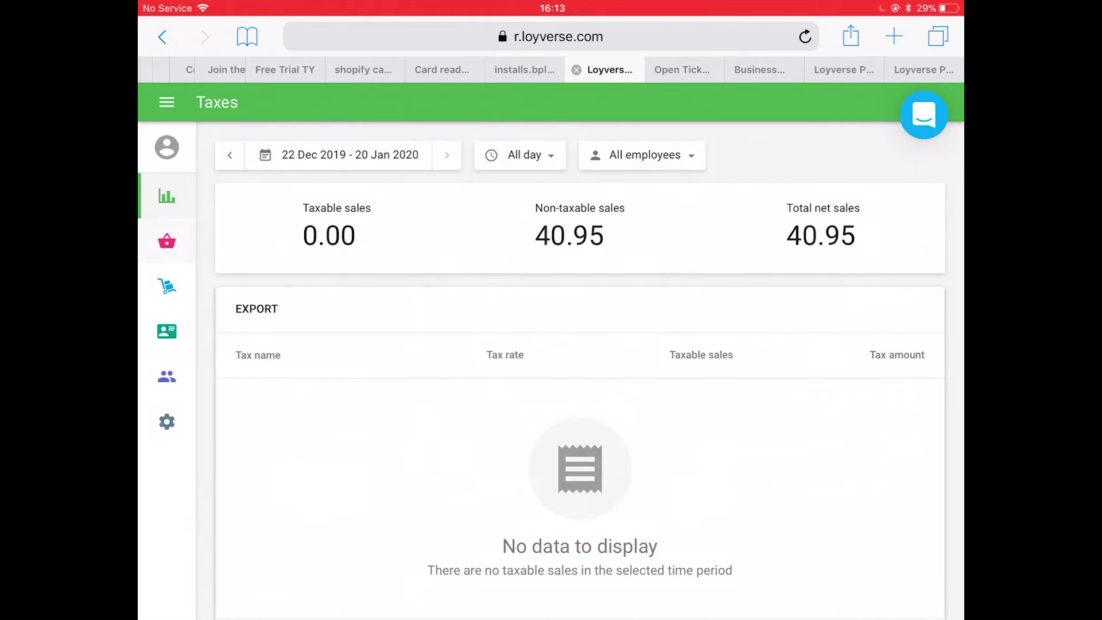
Step: Browse the Item list, the Import items page, and the Categories list (Drinks, Pastries)
click(166, 241)
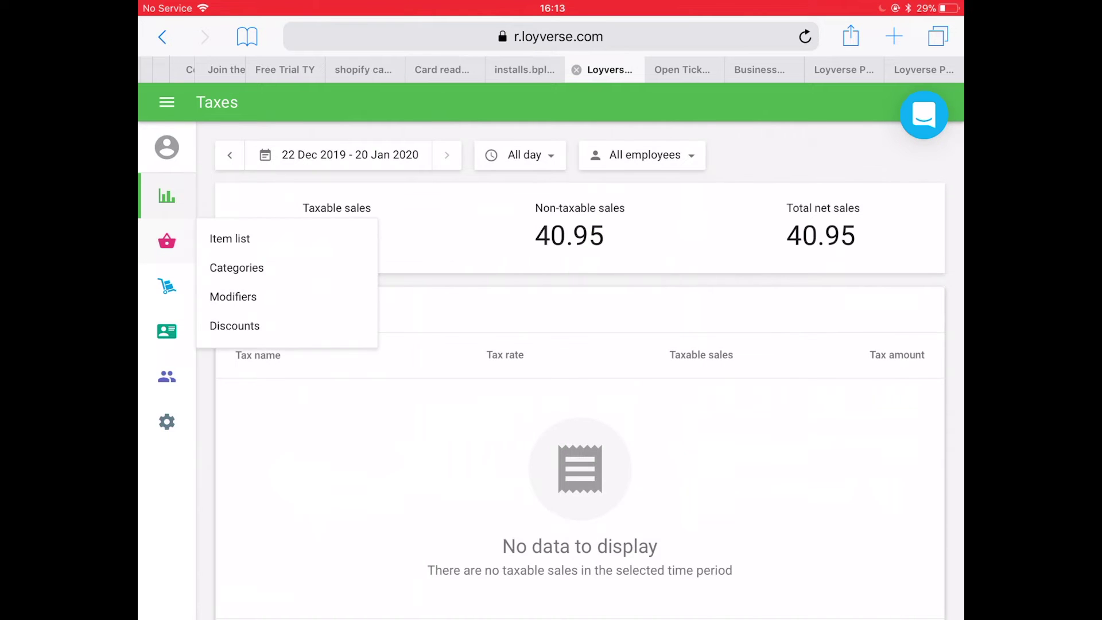
click(229, 238)
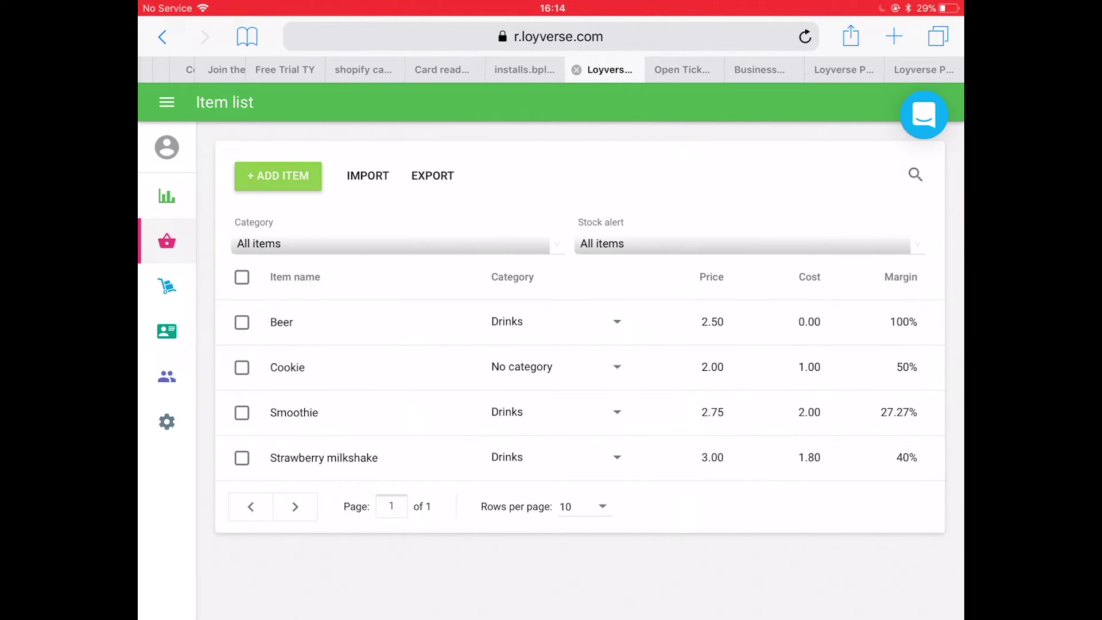
click(368, 176)
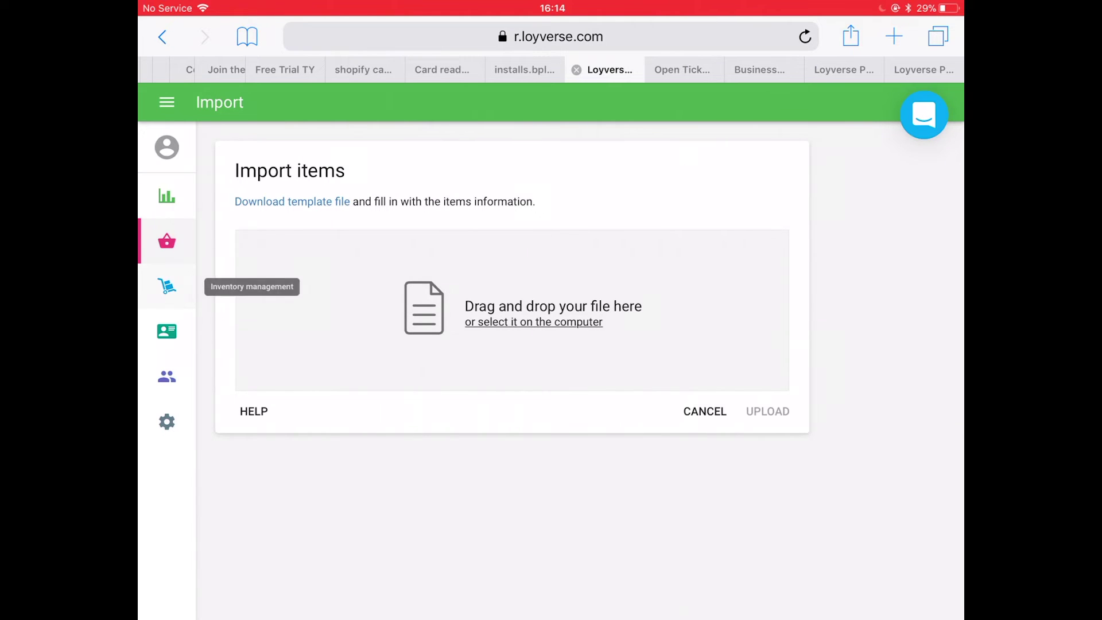
scroll(511, 310, down, 1)
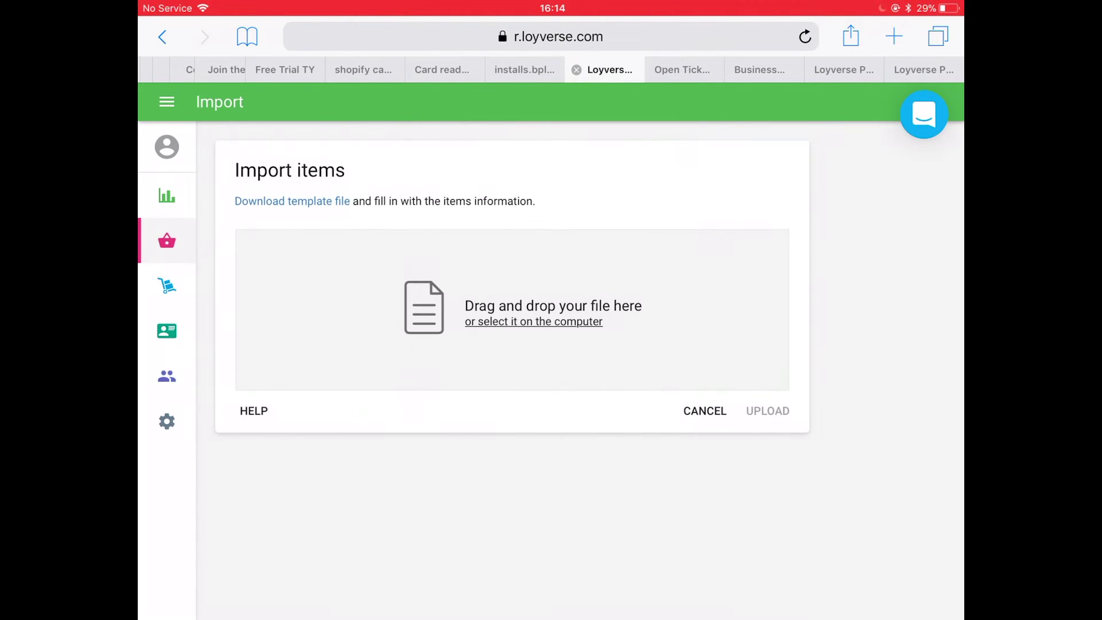
click(167, 240)
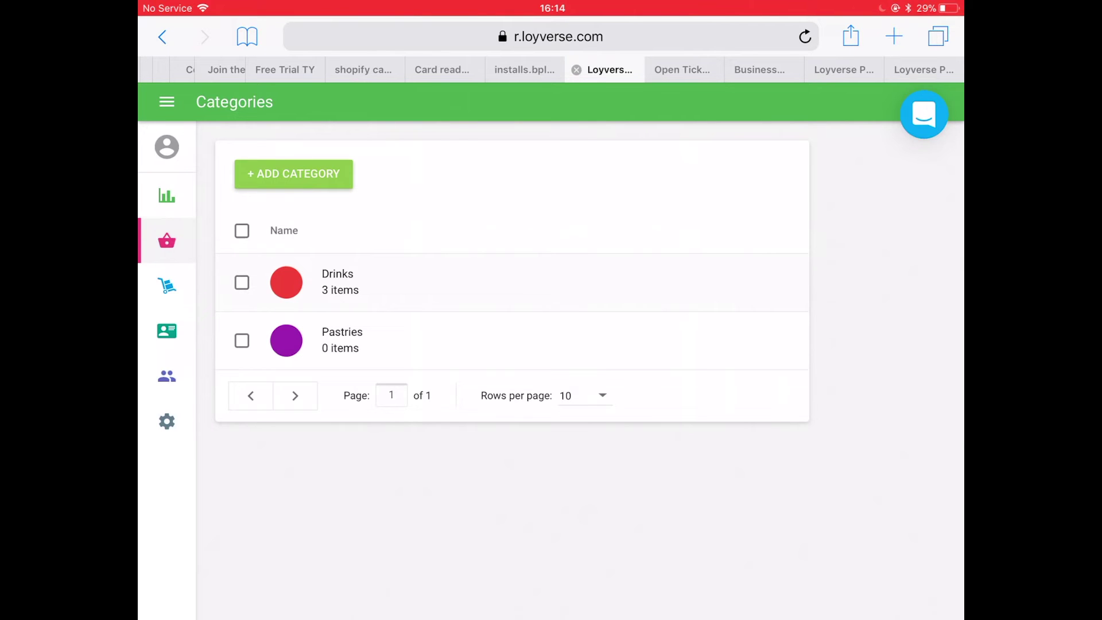
Step: Begin a new modifier named Chocolate syrup, then discard it unsaved when leaving for inventory
click(166, 240)
click(233, 296)
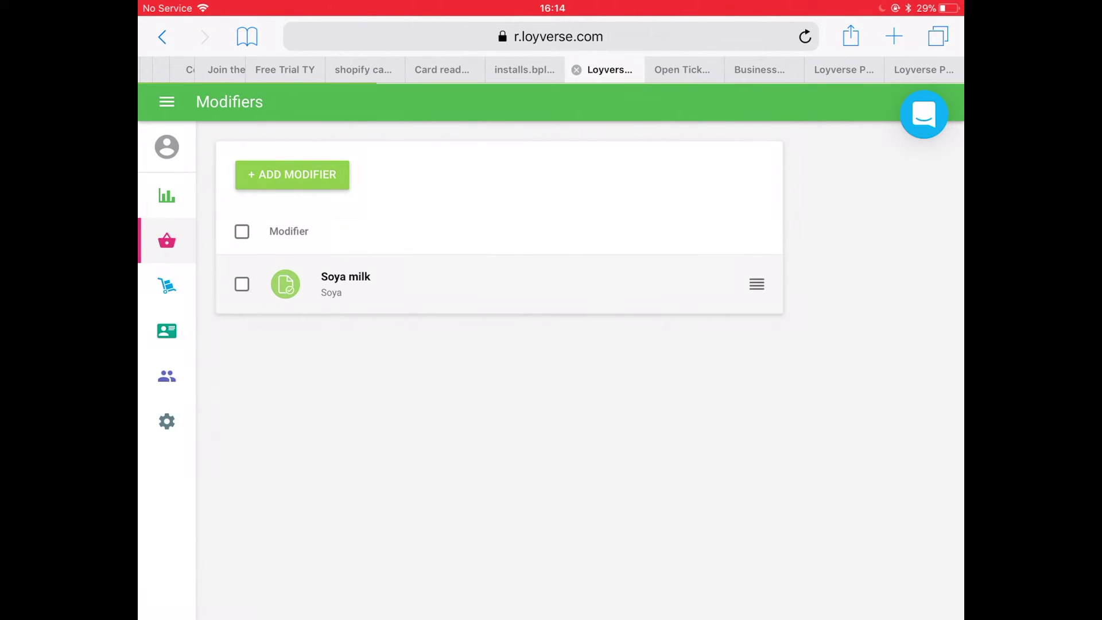
click(292, 175)
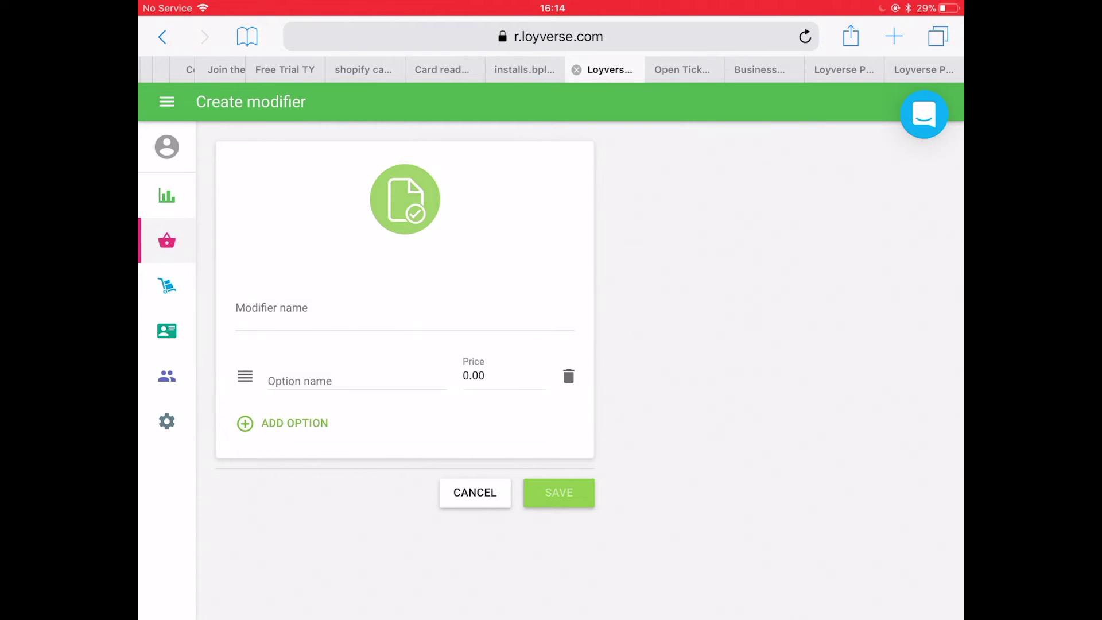
click(344, 314)
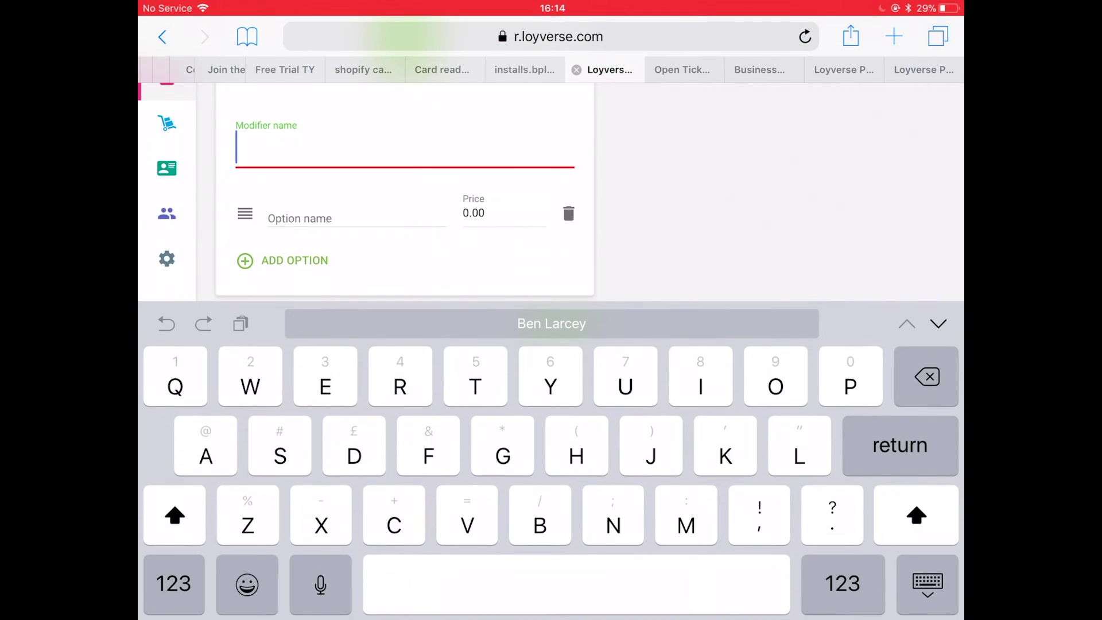
text(Chocolate shru)
key(BackSpace)
key(BackSpace)
key(BackSpace)
text(yrup)
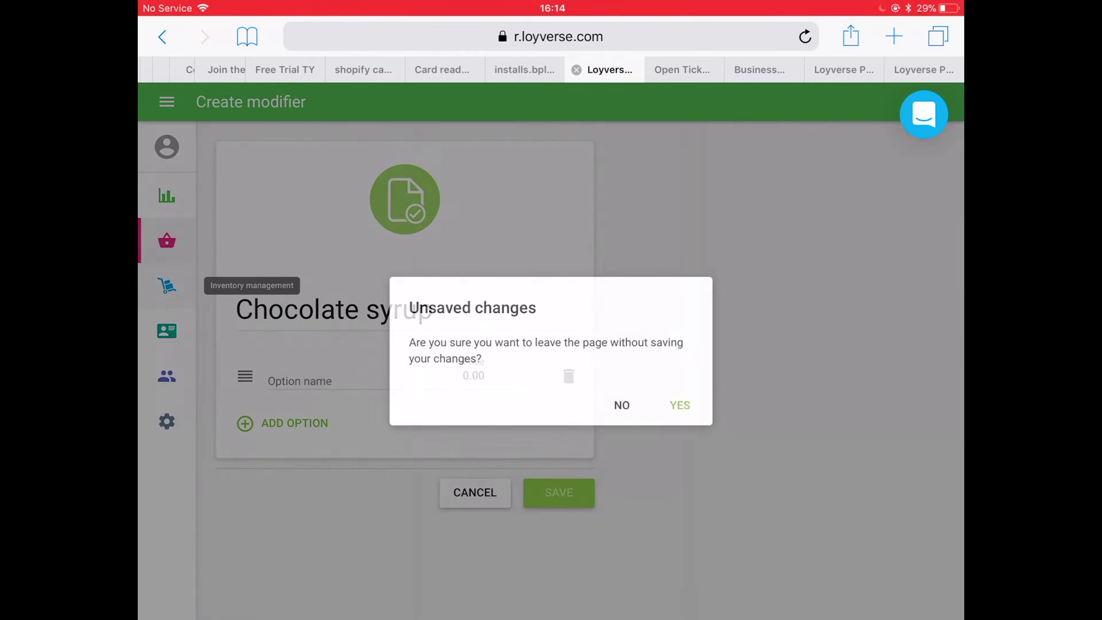
click(679, 404)
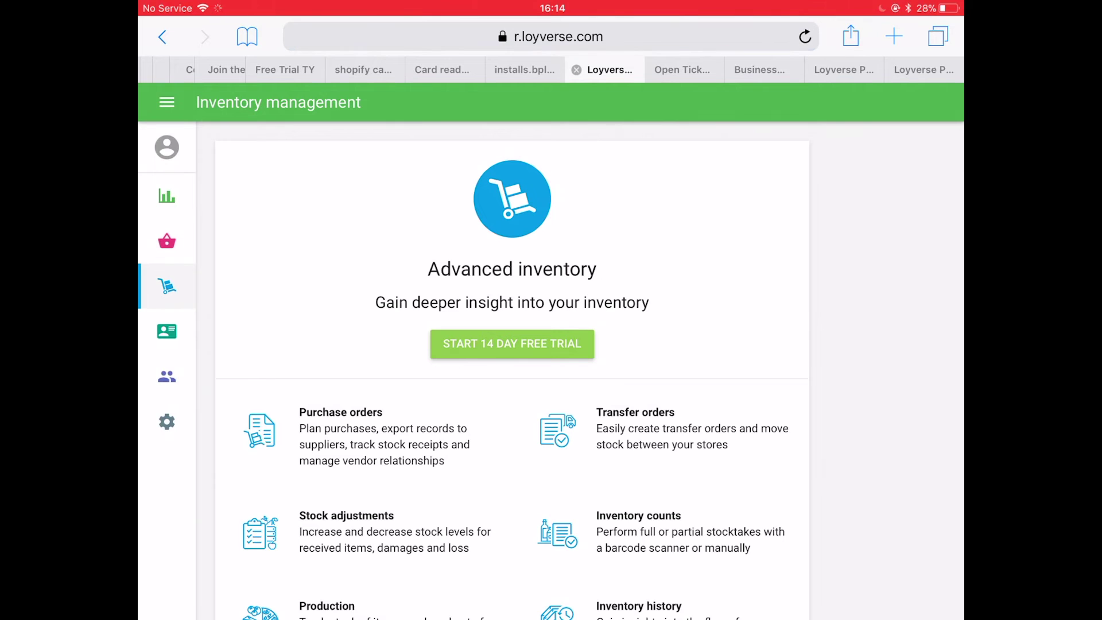
scroll(512, 371, down, 3)
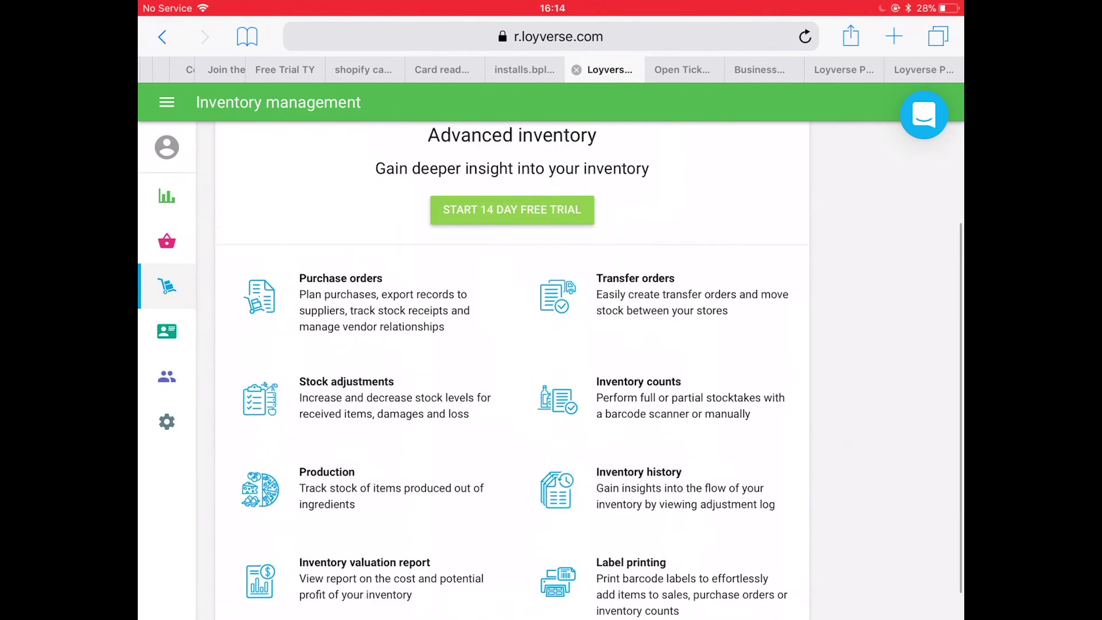
scroll(511, 371, up, 1)
scroll(511, 370, down, 1)
scroll(511, 371, up, 1)
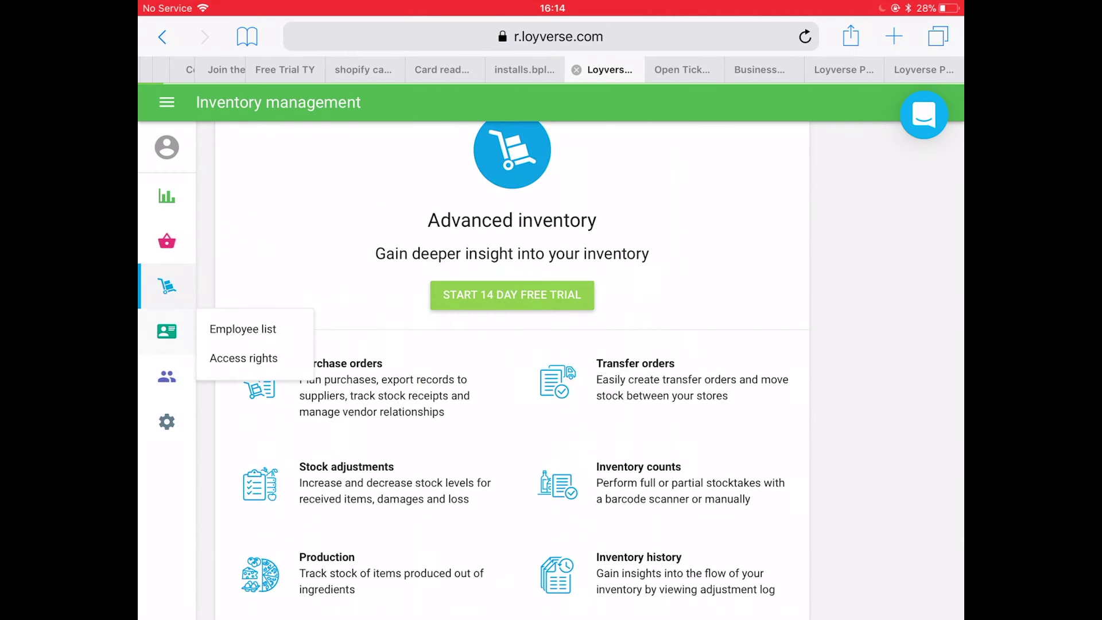
Step: View the Employee list, then the Access rights roles Owner, Administrator, Manager and Cashier
click(244, 329)
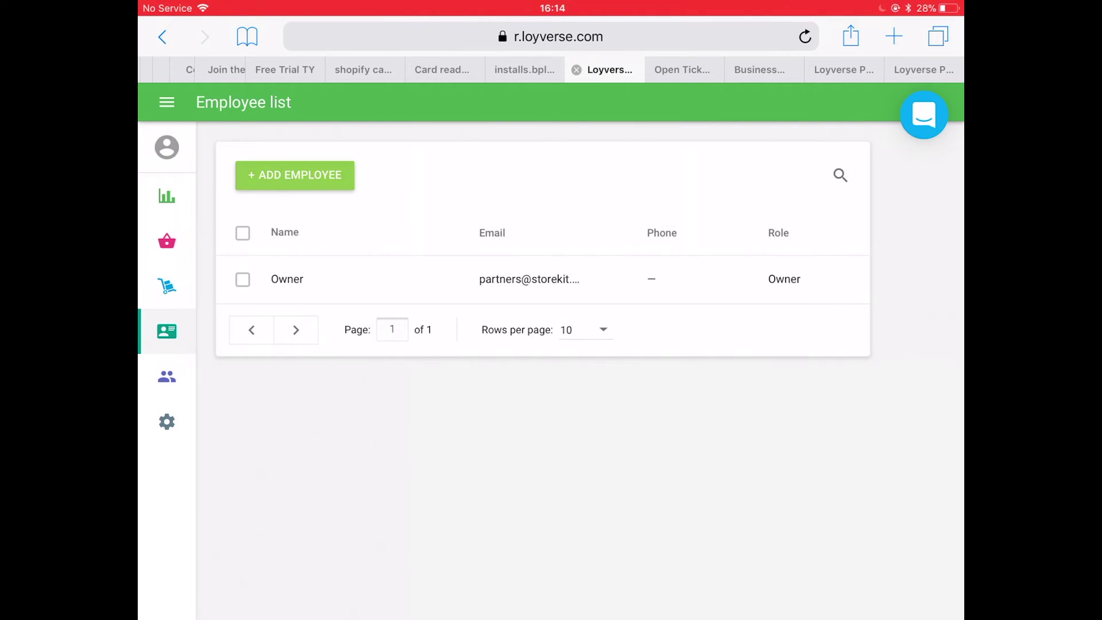
click(166, 331)
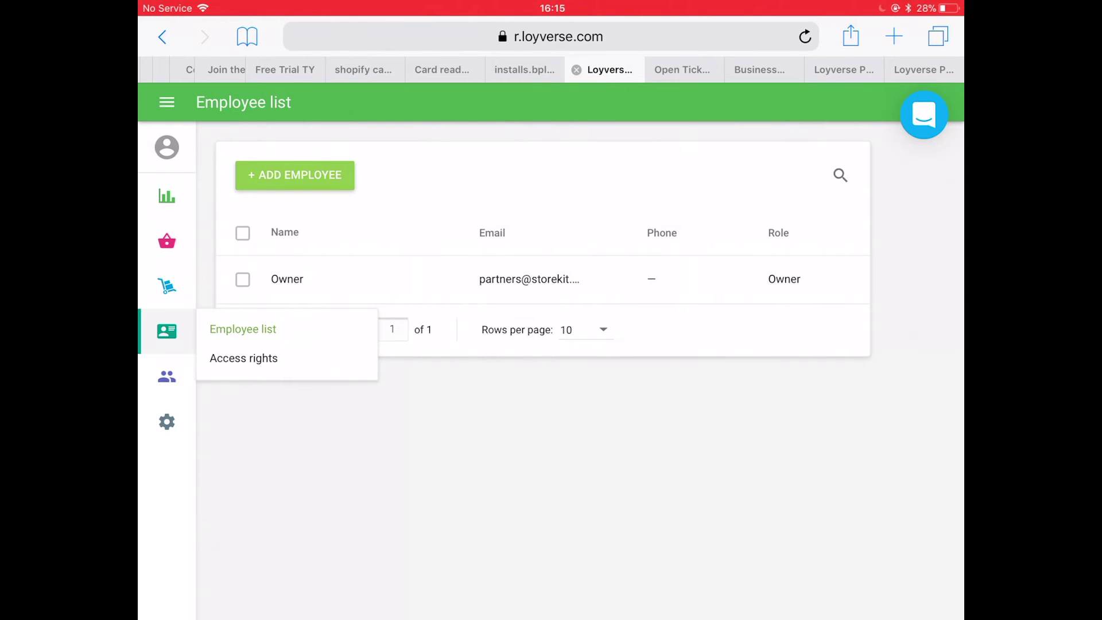
click(243, 329)
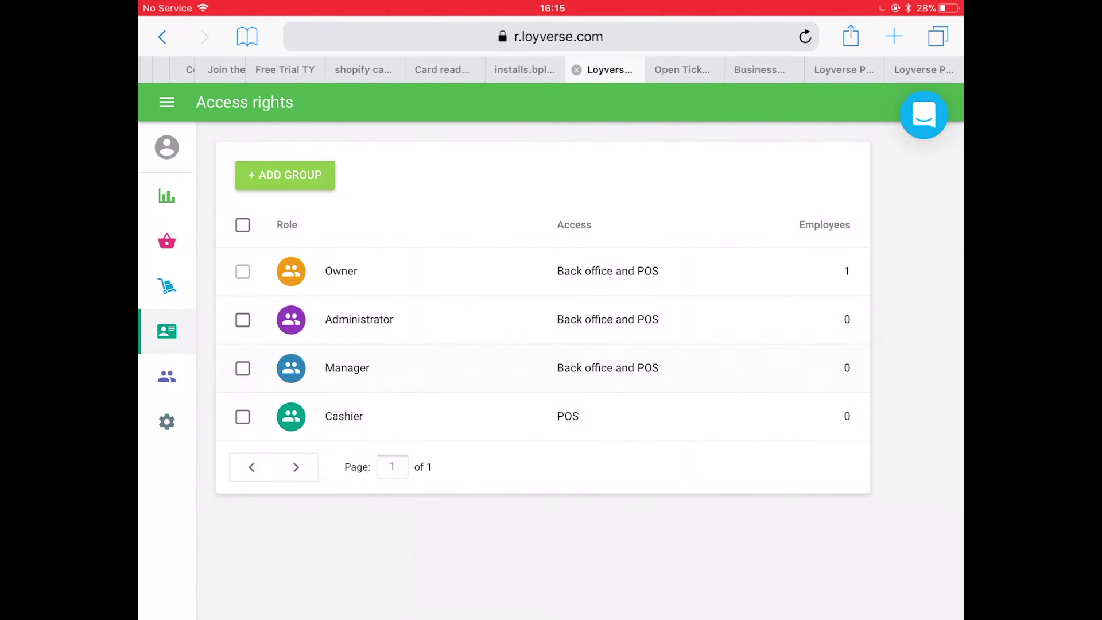
Step: View the Customer base, then the Settings page with its Features toggles
click(166, 376)
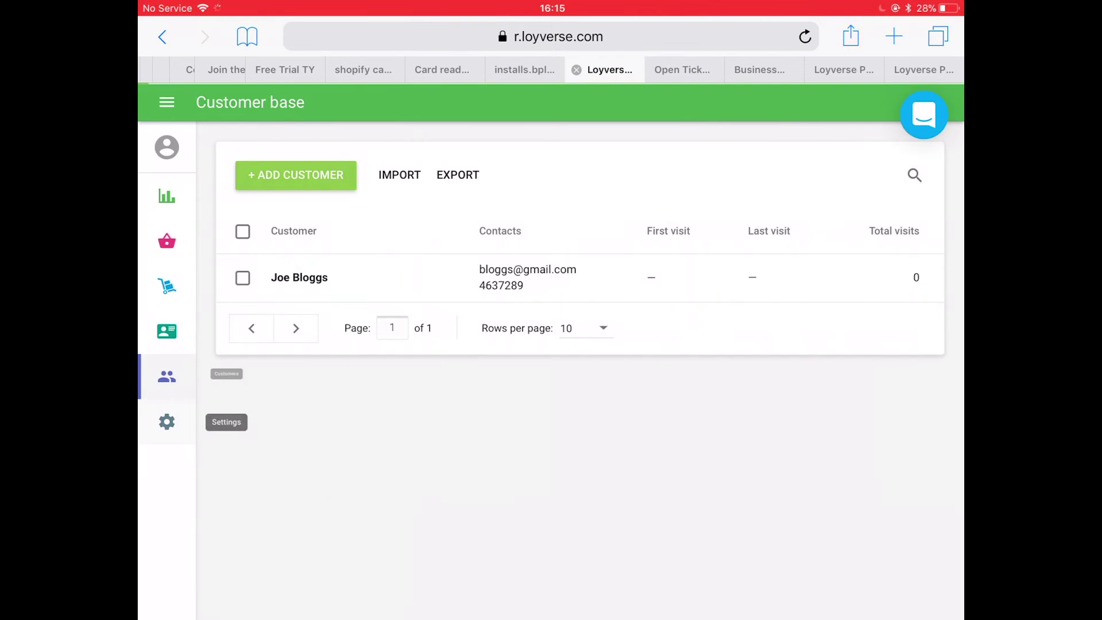
click(166, 421)
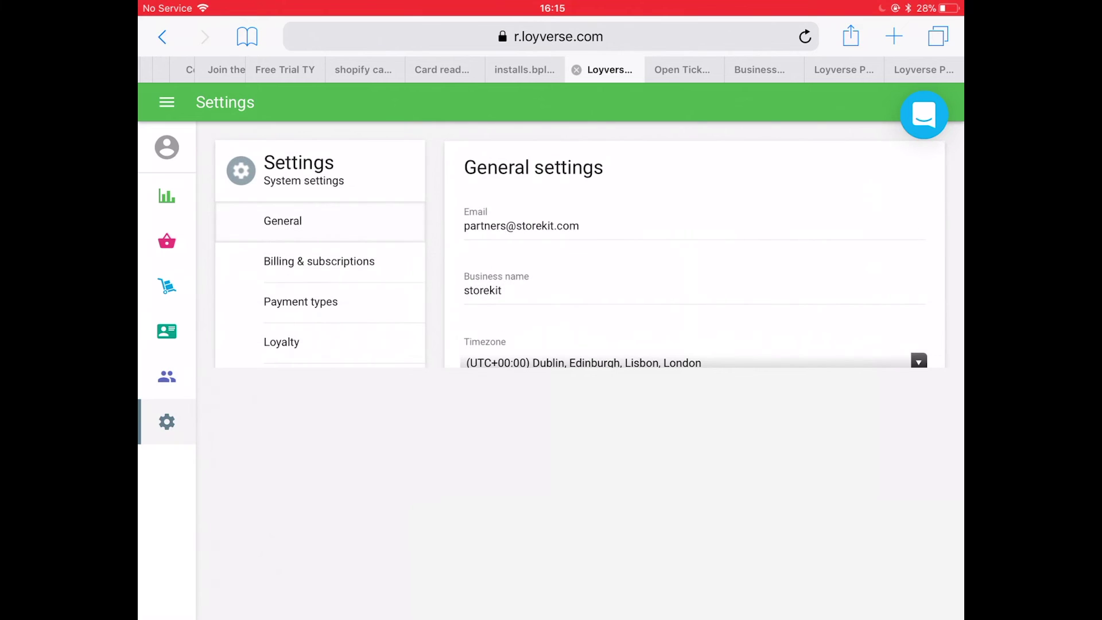
scroll(688, 388, down, 3)
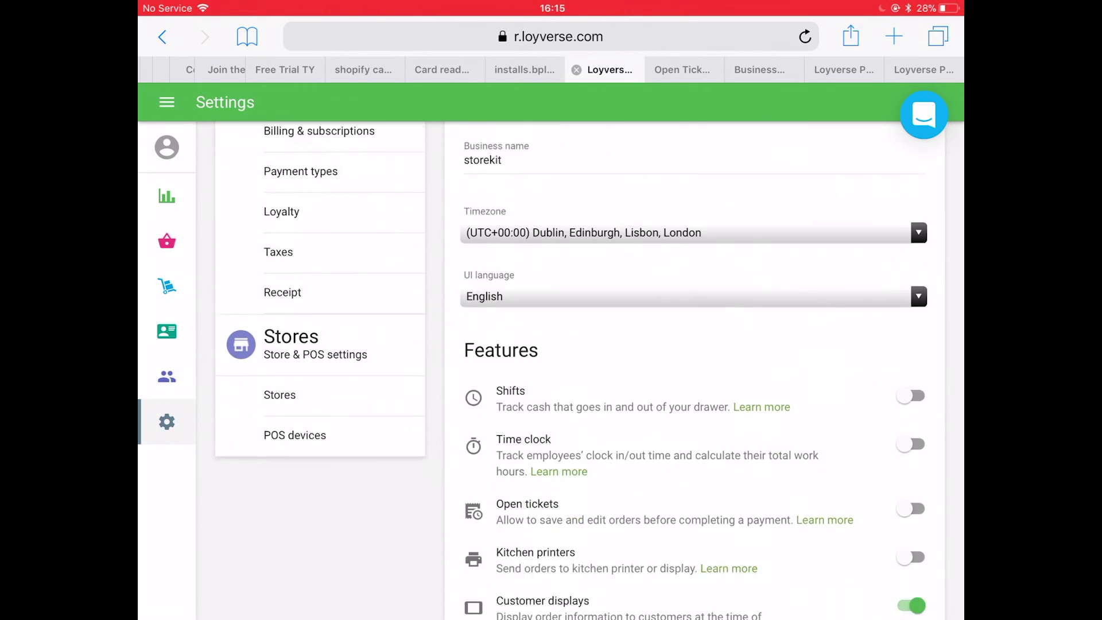
scroll(571, 370, down, 3)
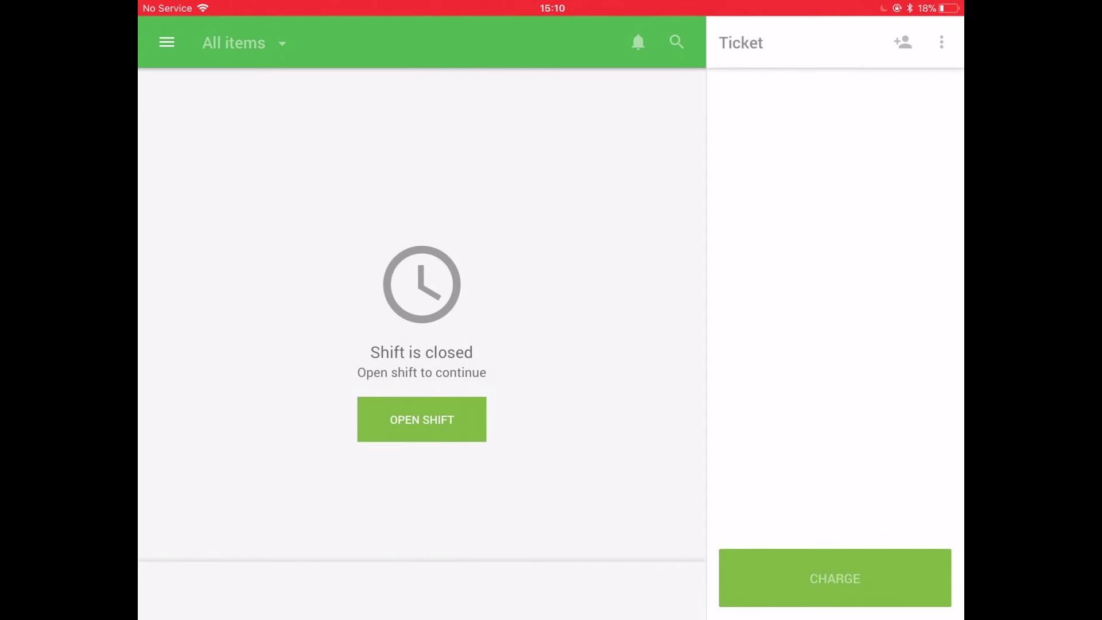
Step: Open a new shift with the starting cash and go to its Cash management screen
click(422, 419)
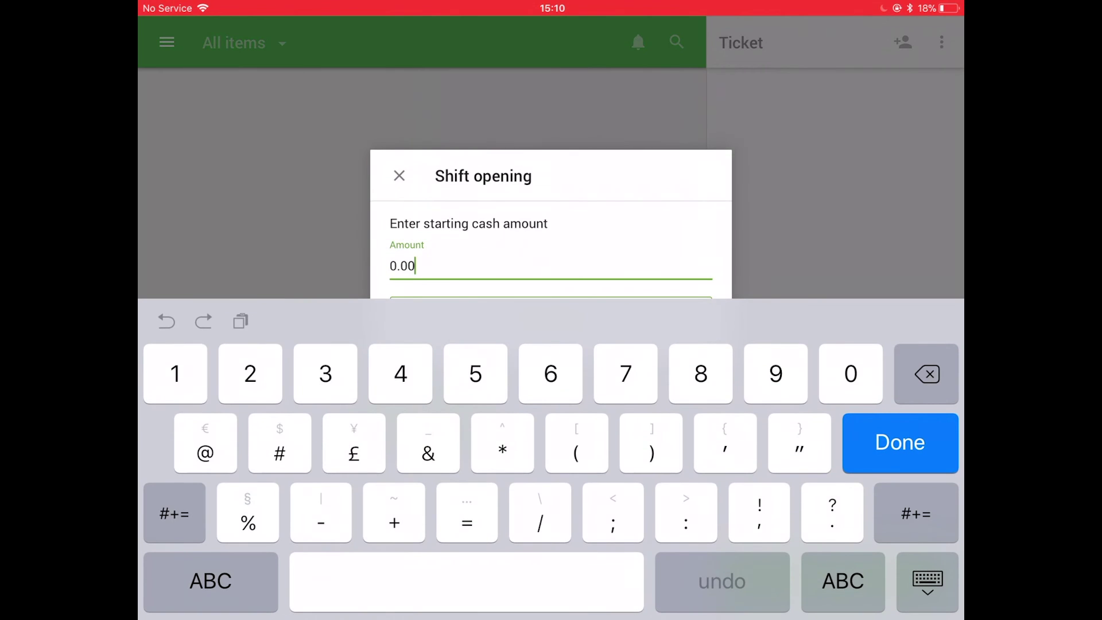
text(50.00)
click(900, 442)
click(551, 381)
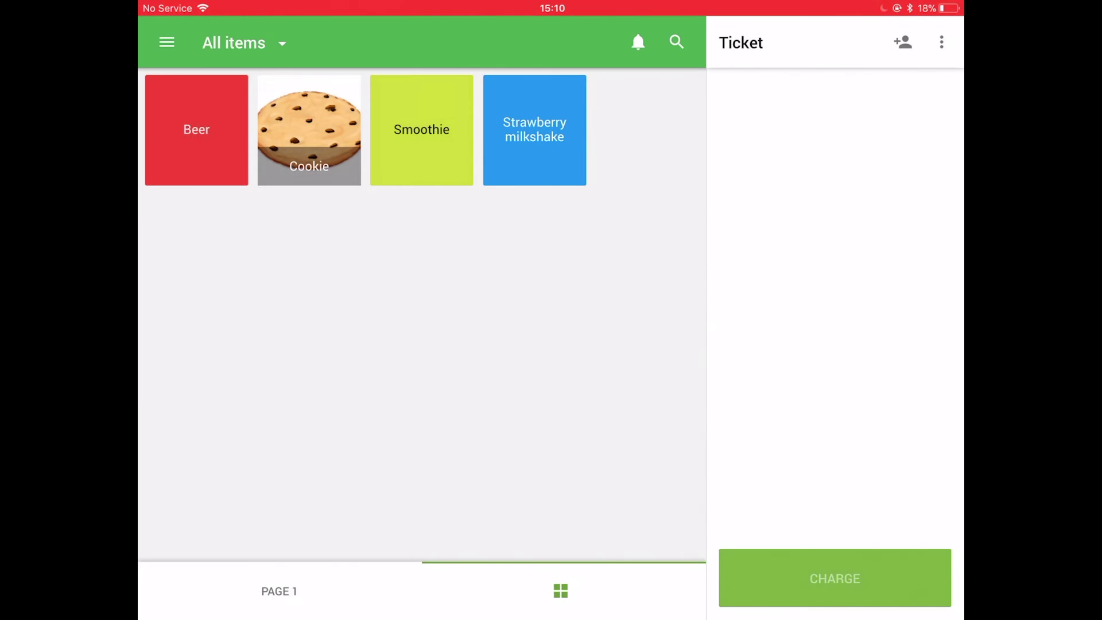
click(166, 41)
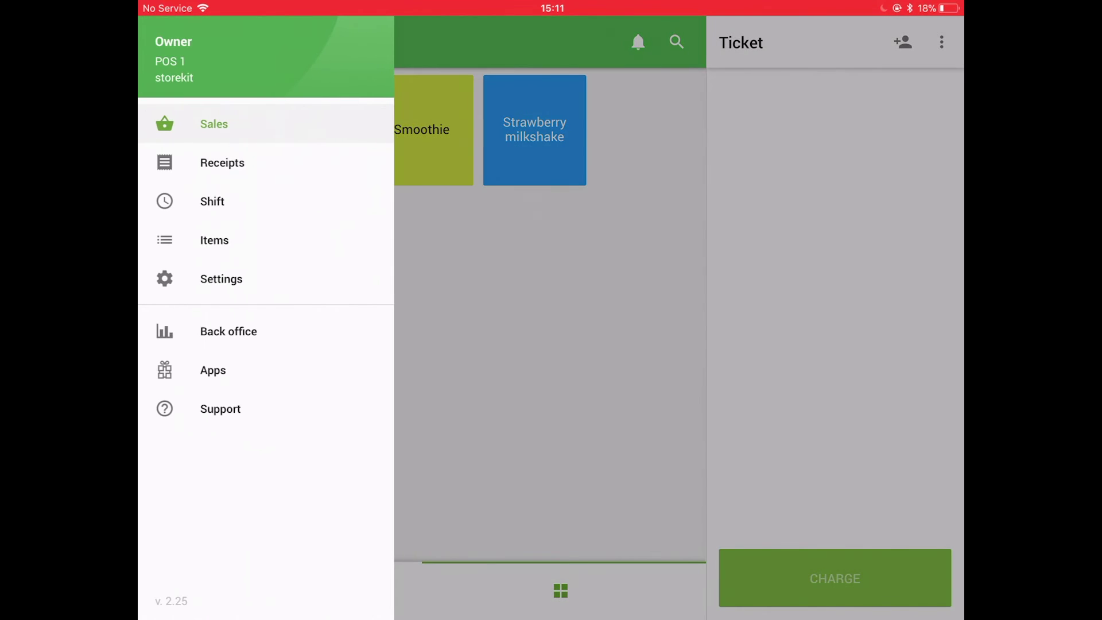
click(215, 202)
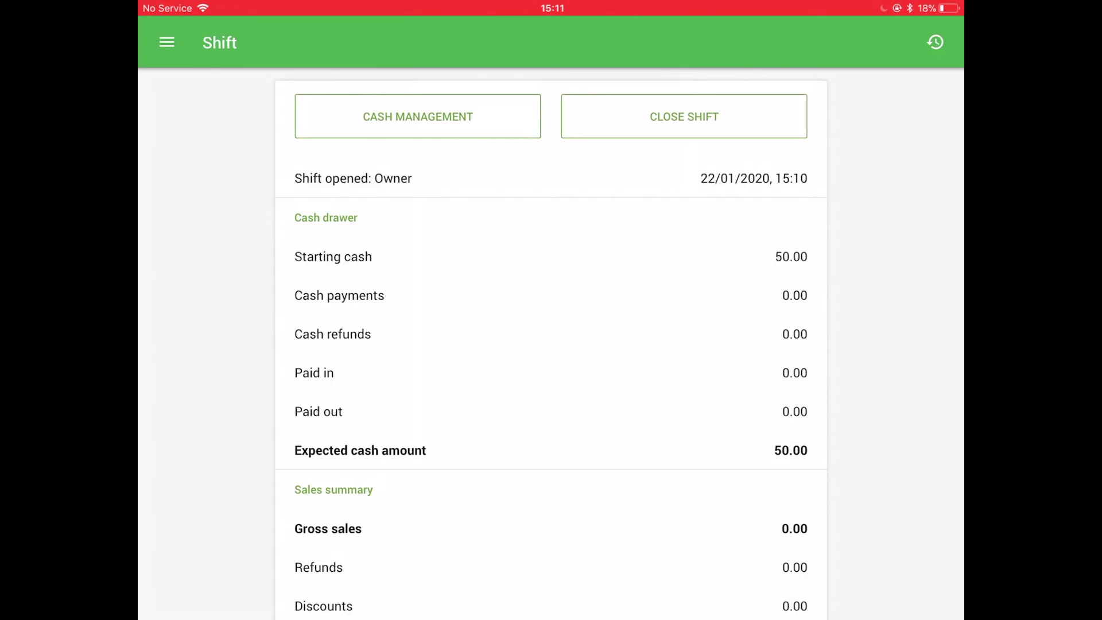
click(417, 116)
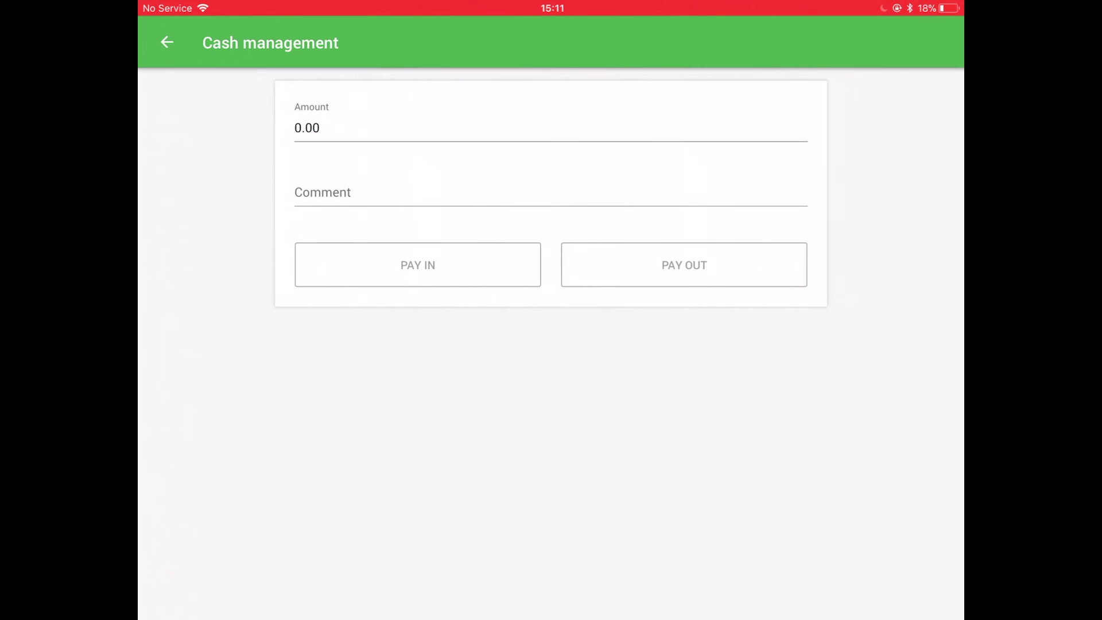
Step: Record a 20.00 pay-in, raising expected cash to 70.00, and return to the shift summary
click(926, 373)
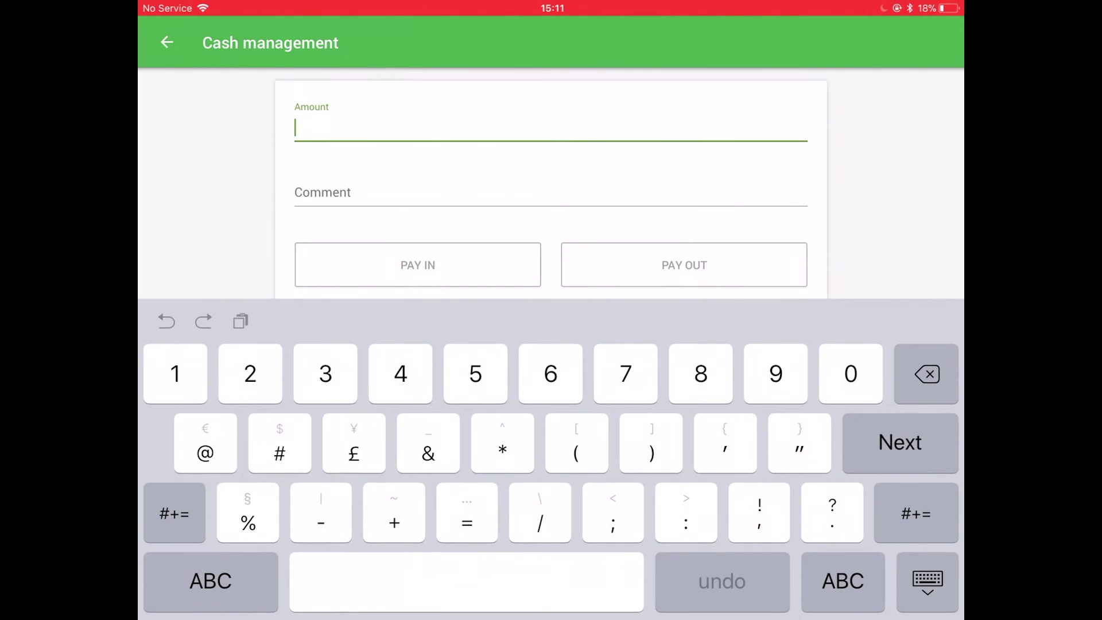
click(250, 374)
click(850, 374)
text(20)
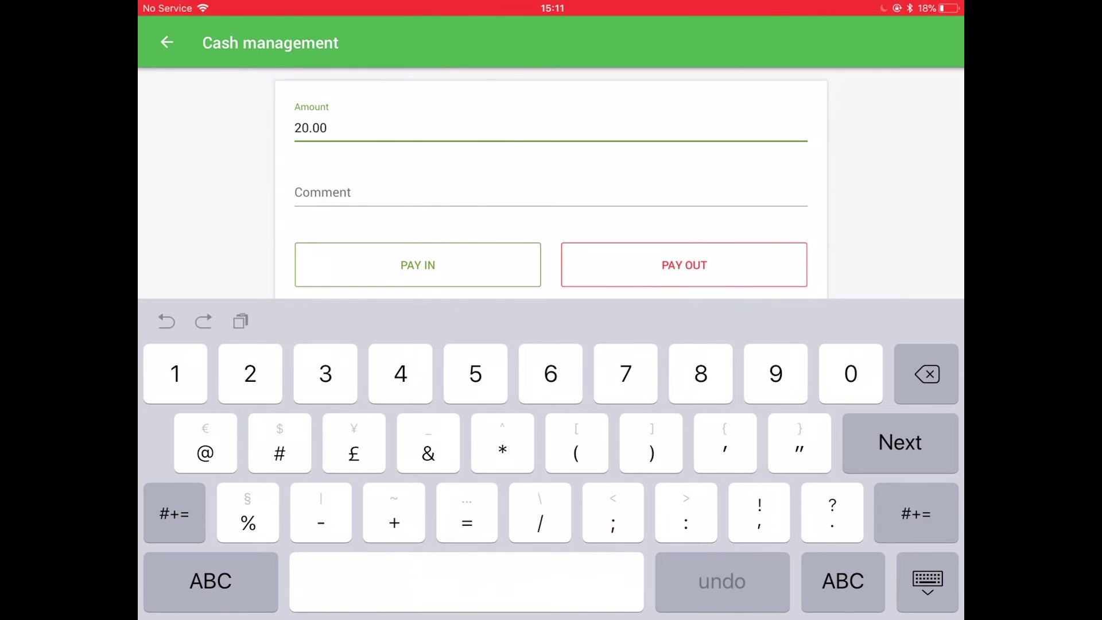
click(418, 264)
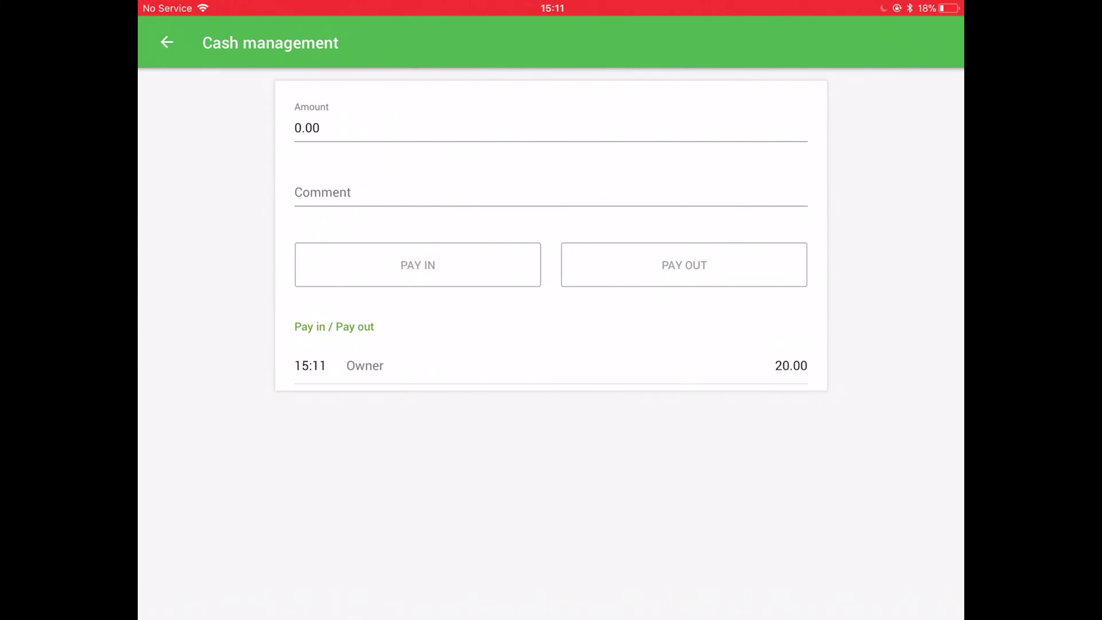
click(166, 43)
scroll(551, 345, down, 1)
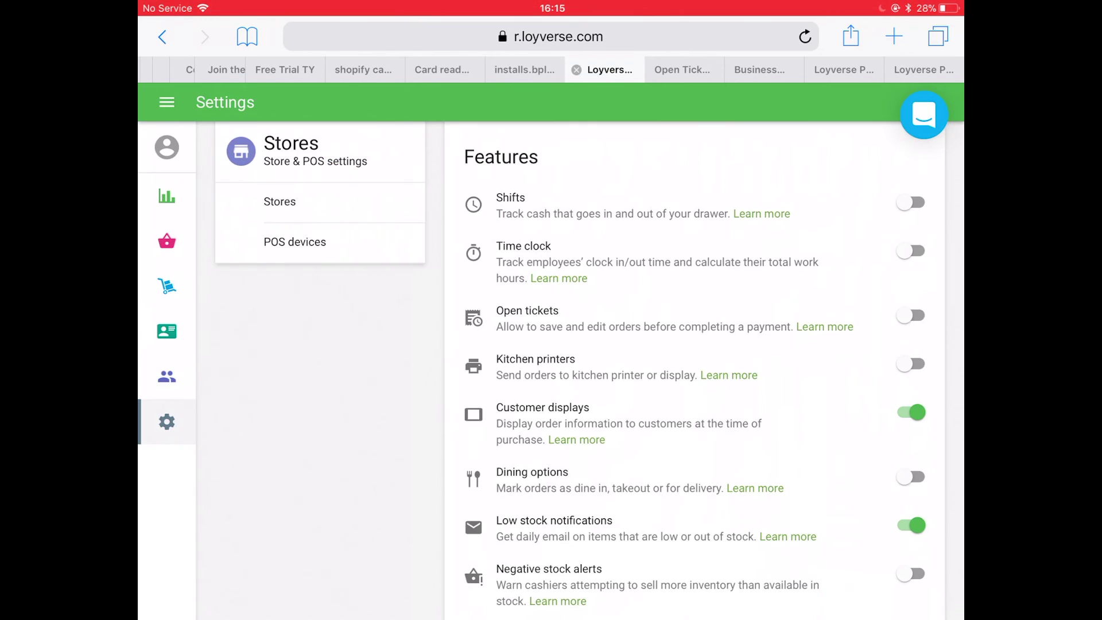
click(682, 69)
scroll(551, 387, down, 10)
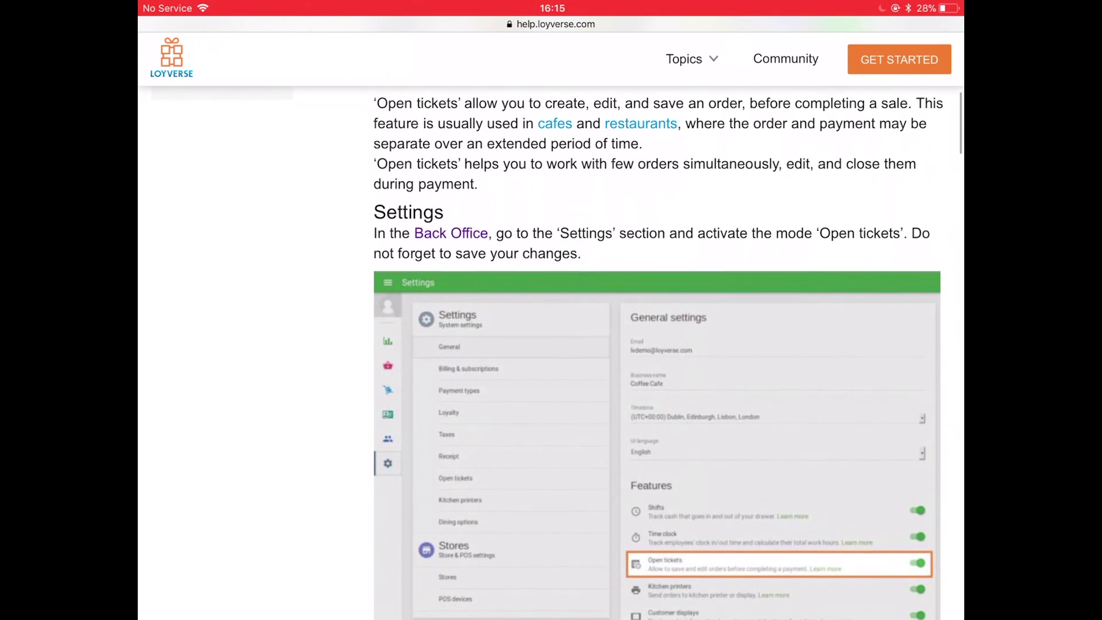
scroll(658, 345, down, 3)
scroll(658, 357, down, 3)
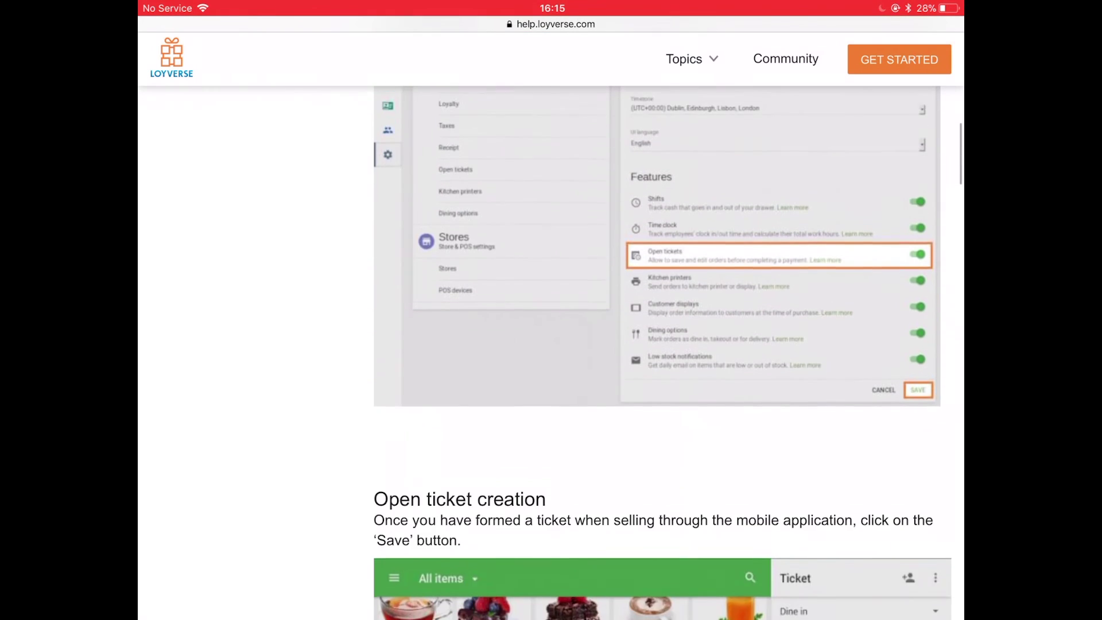
scroll(659, 357, down, 5)
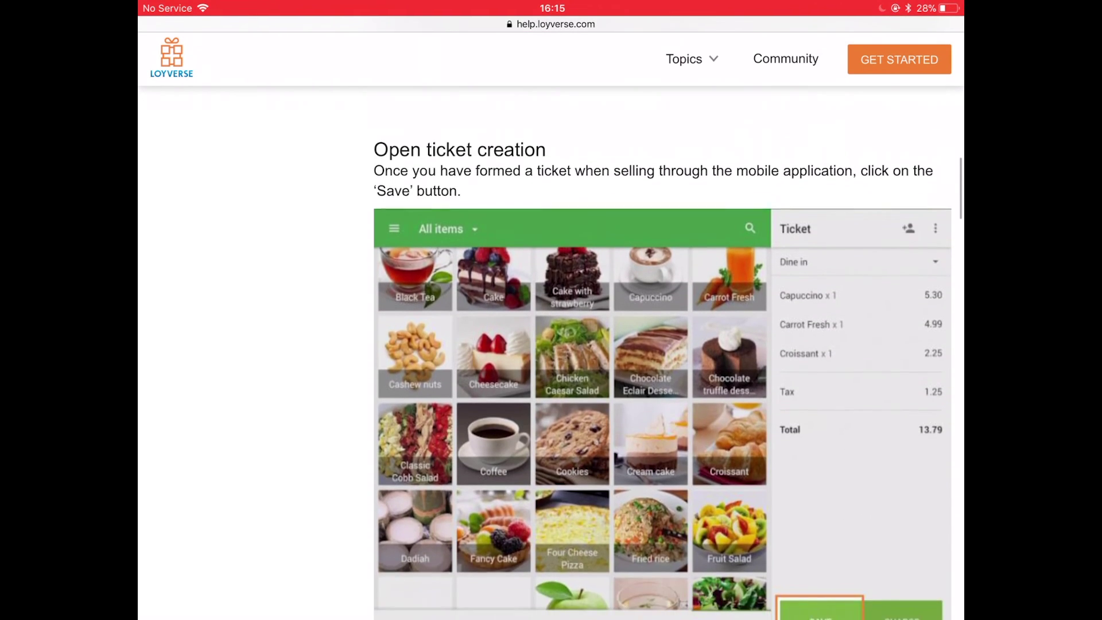
scroll(658, 352, down, 5)
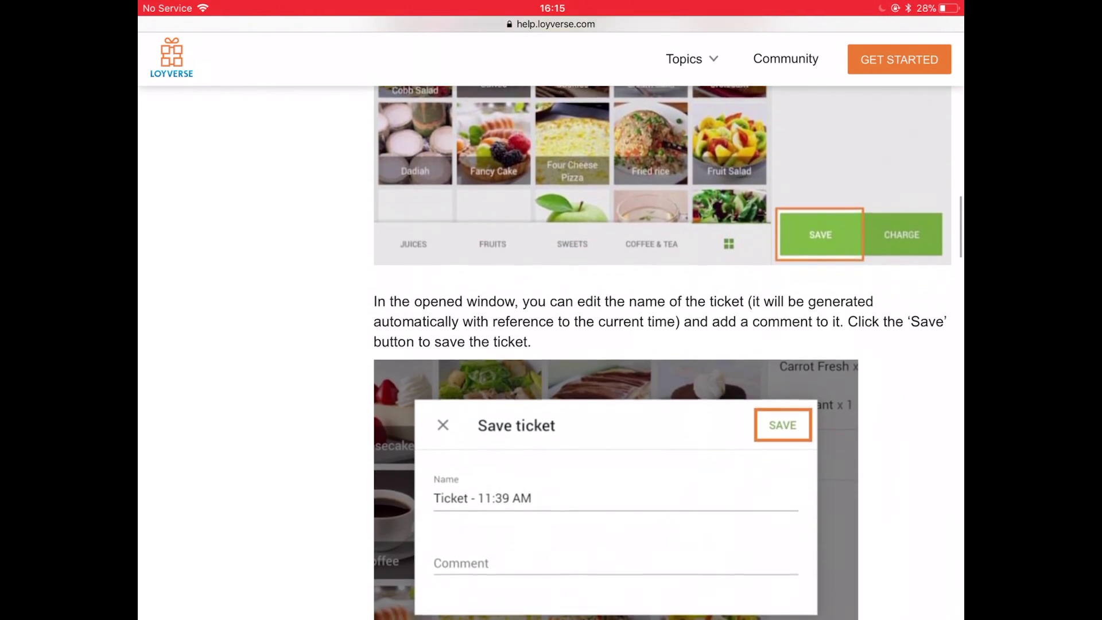
scroll(658, 353, down, 5)
scroll(659, 352, down, 5)
scroll(658, 353, down, 3)
scroll(658, 354, down, 3)
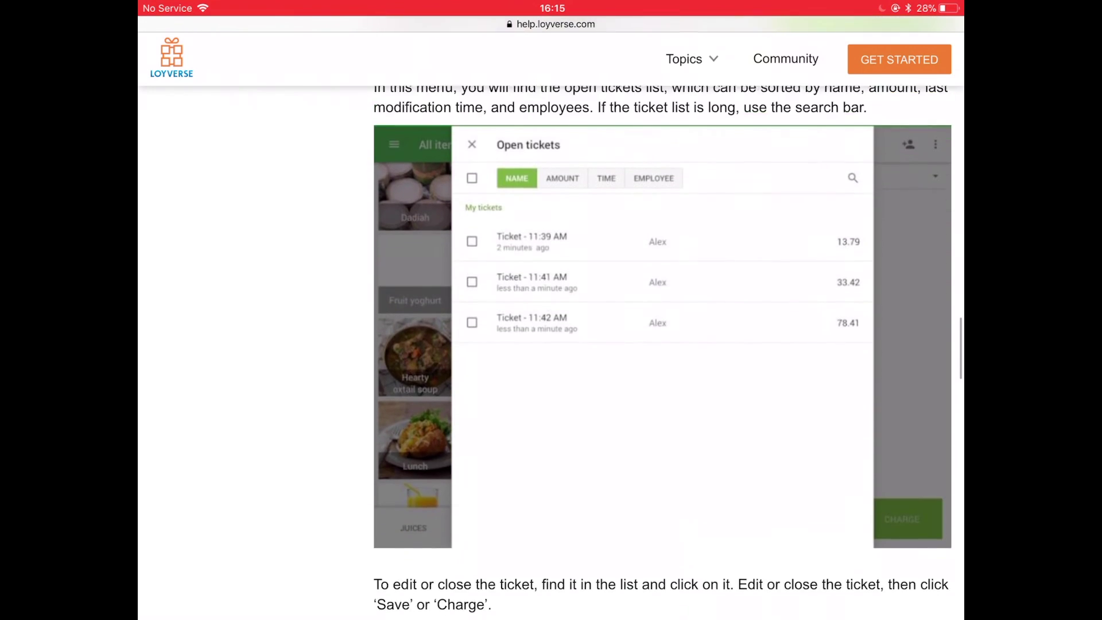
scroll(658, 353, down, 4)
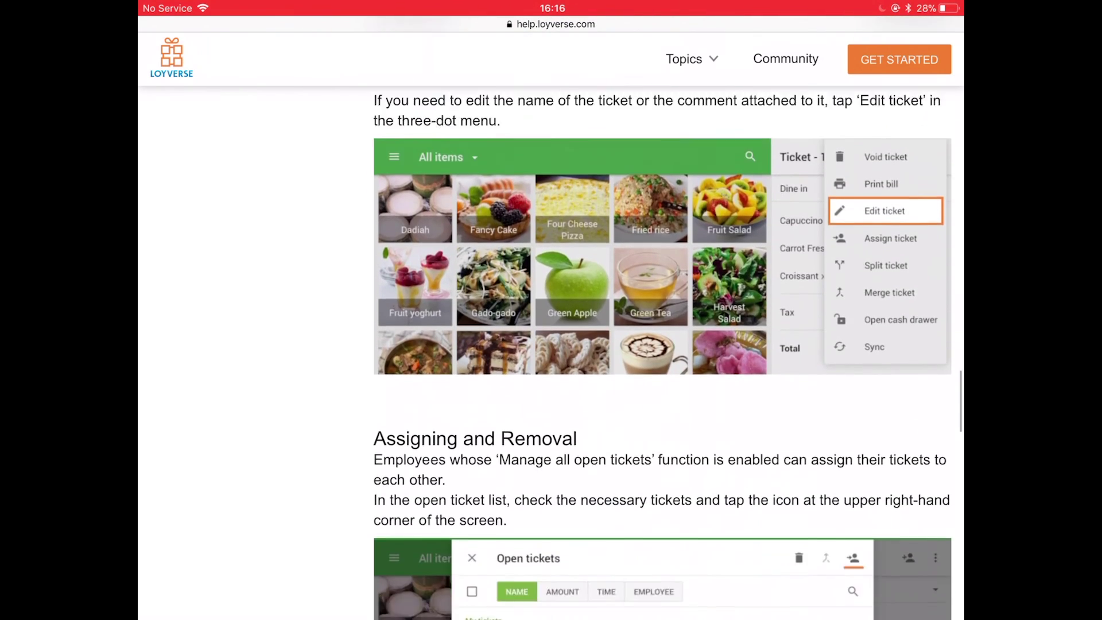
scroll(658, 353, up, 3)
scroll(658, 353, up, 5)
scroll(658, 353, up, 5)
scroll(659, 353, up, 2)
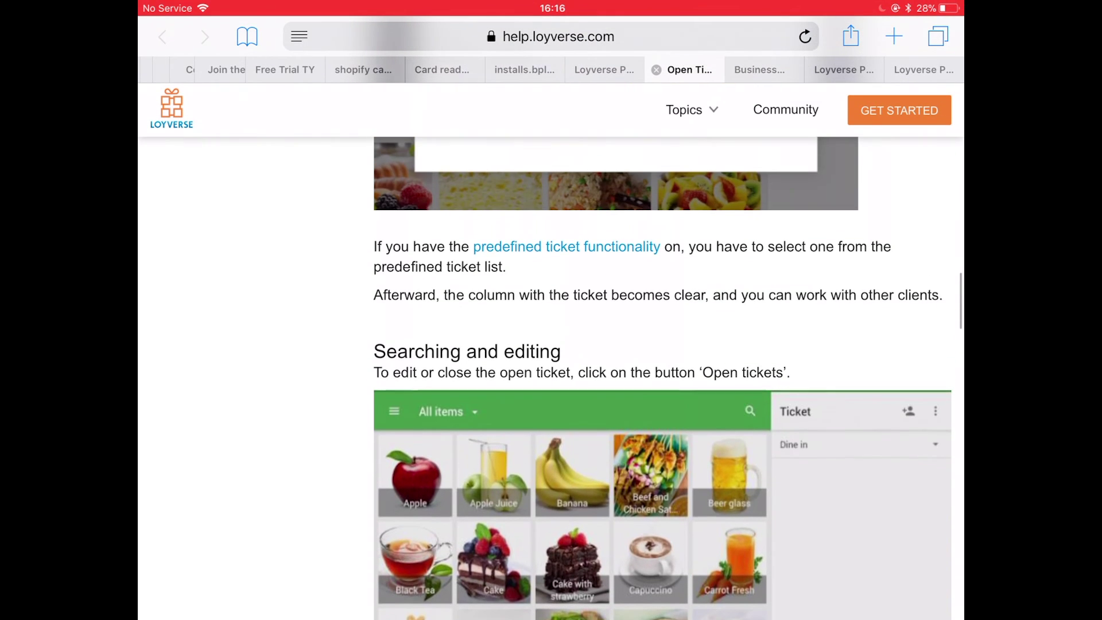
key(ctrl+shift+Tab)
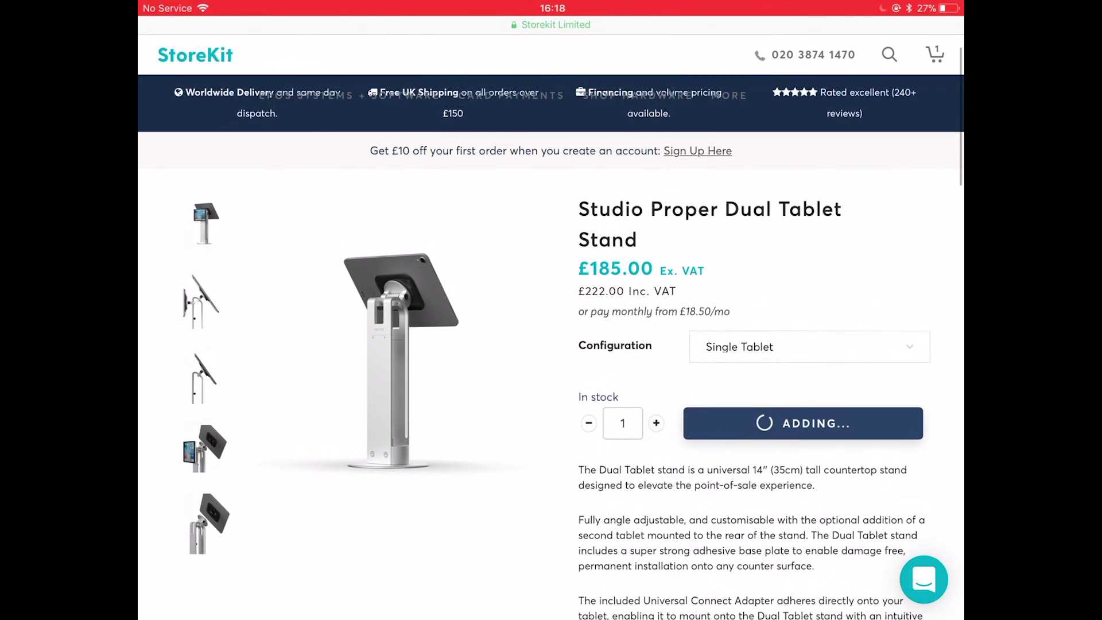
scroll(550, 345, up, 2)
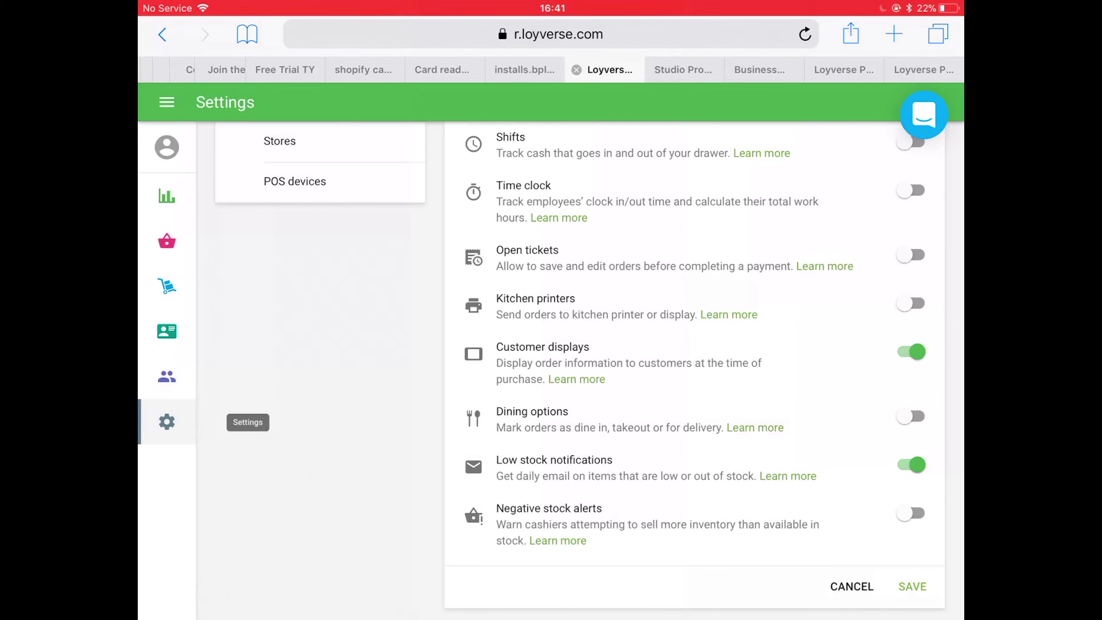
Step: Turn on Dining options, then enable Track stock for Cookie with a low-stock level of 10
click(910, 416)
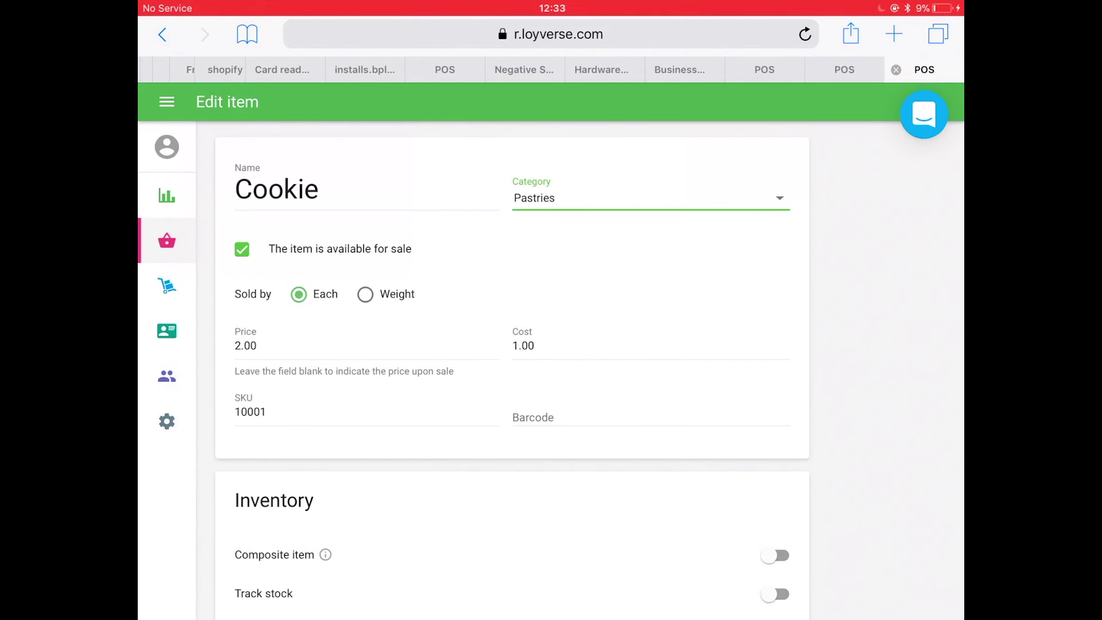
scroll(512, 370, down, 5)
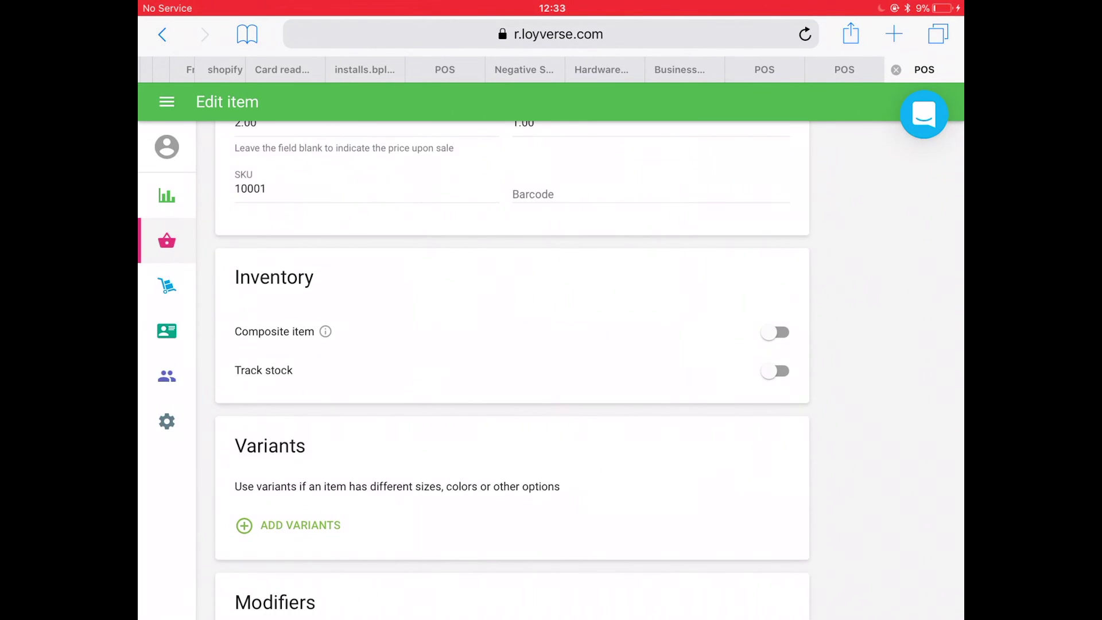
click(775, 371)
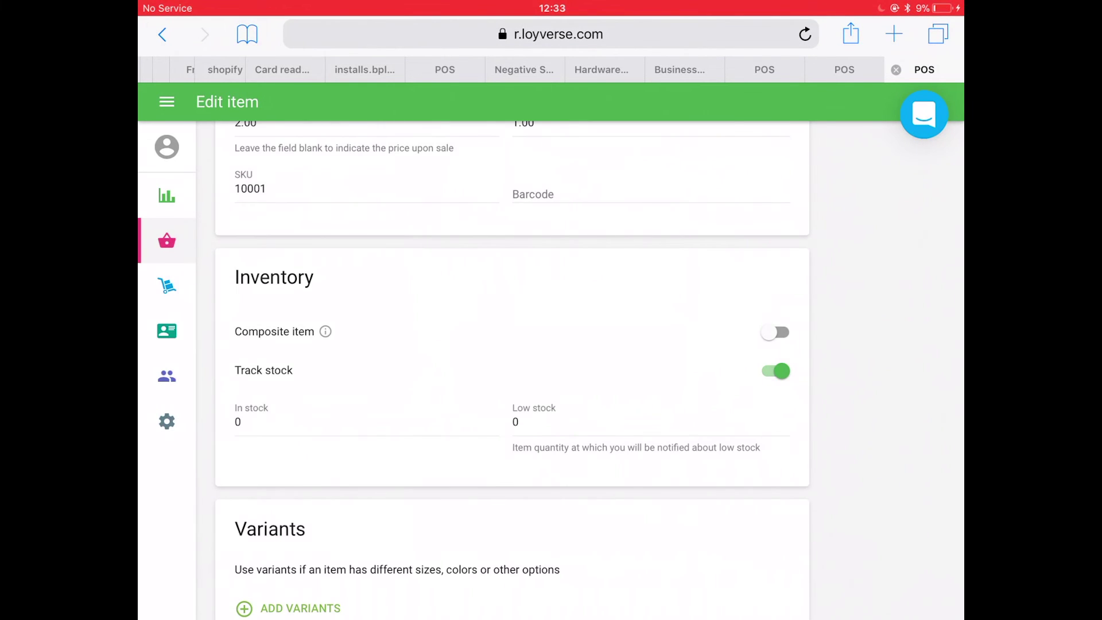
click(560, 421)
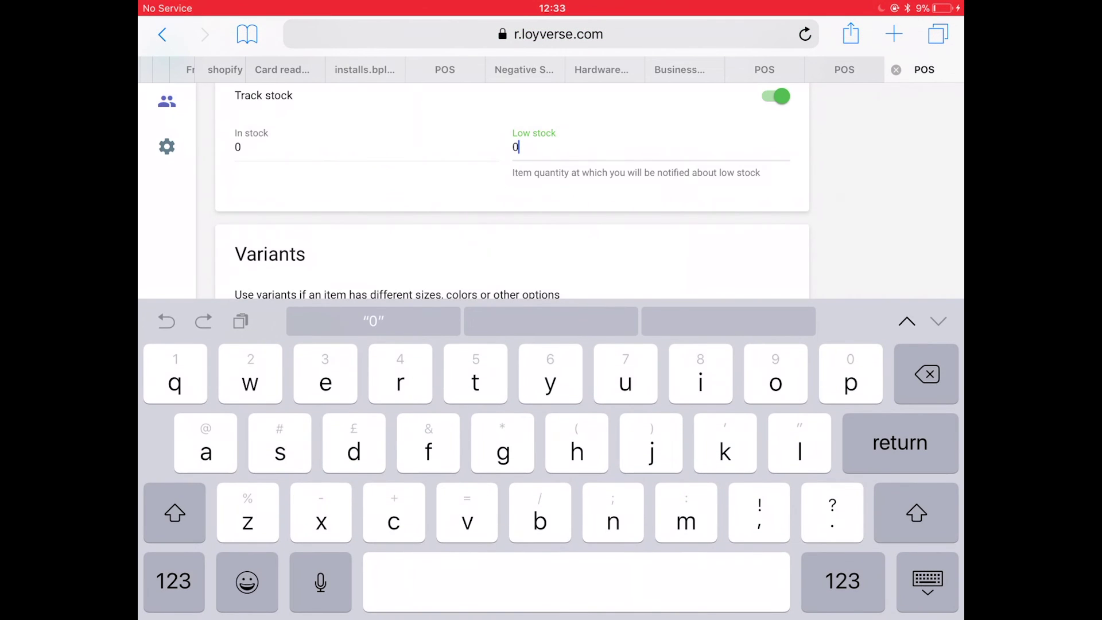
text(10)
click(927, 583)
scroll(511, 370, down, 5)
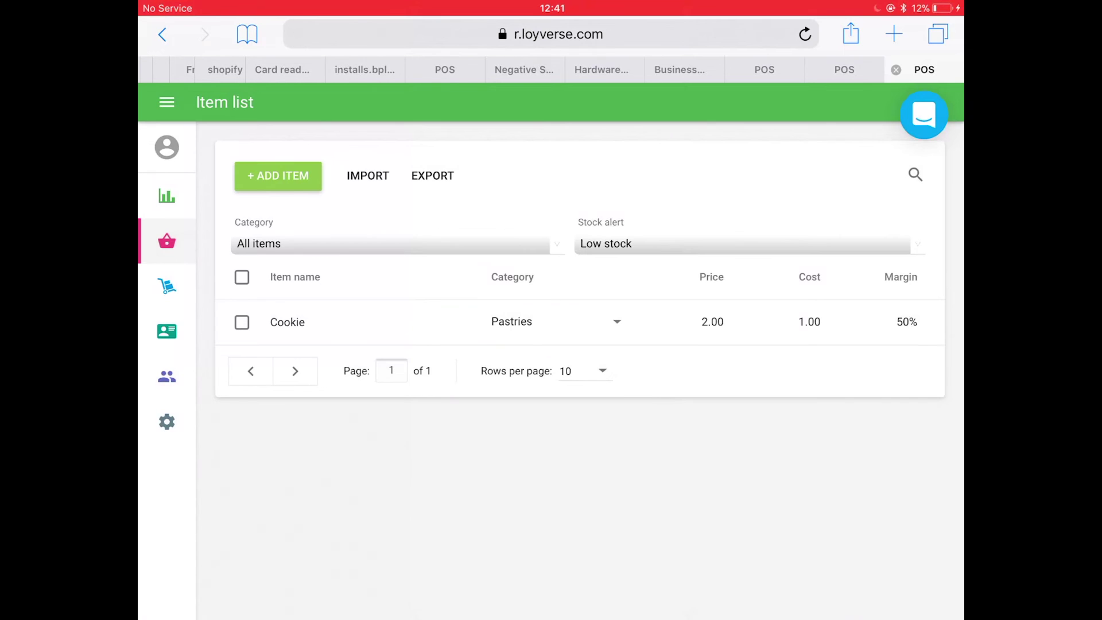
Step: Filter the item list to Out of stock and switch Cookie's Composite item option on
click(749, 244)
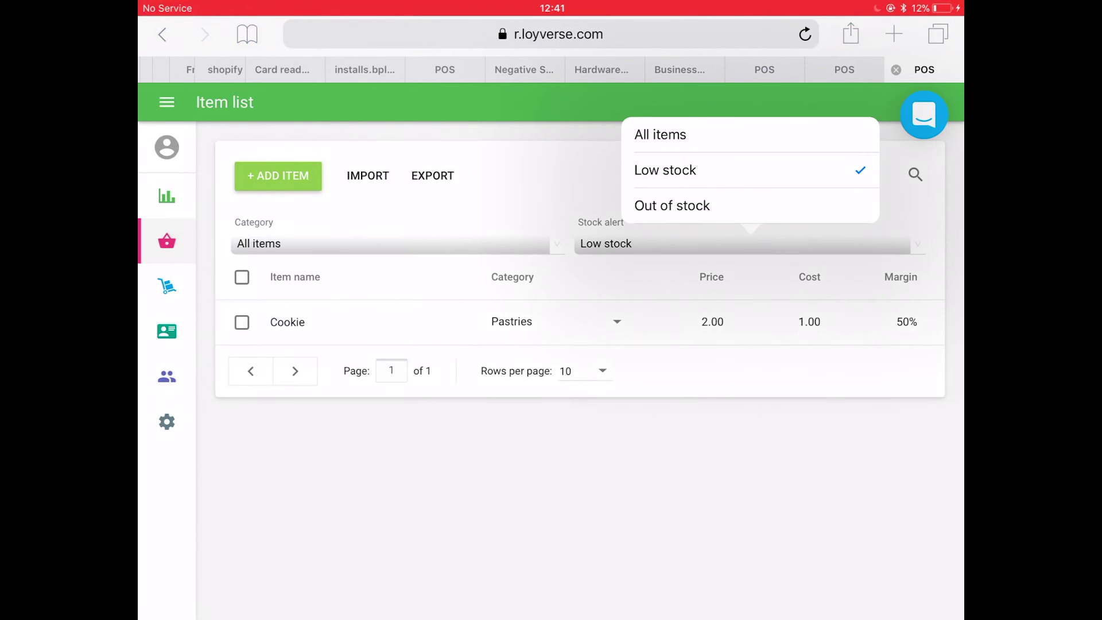
click(671, 205)
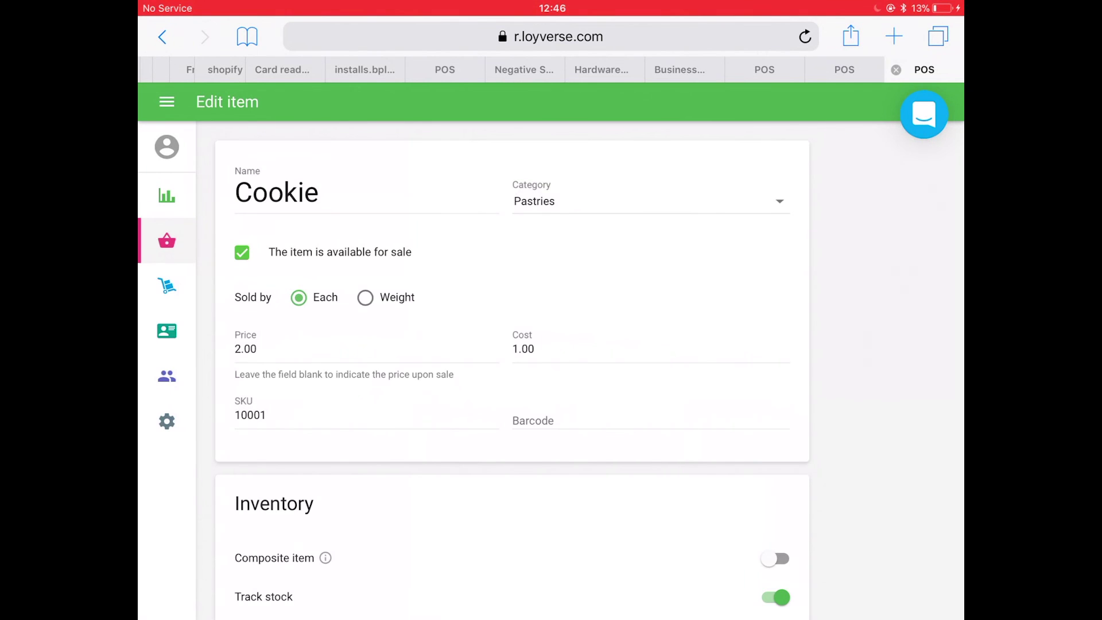
scroll(585, 370, down, 5)
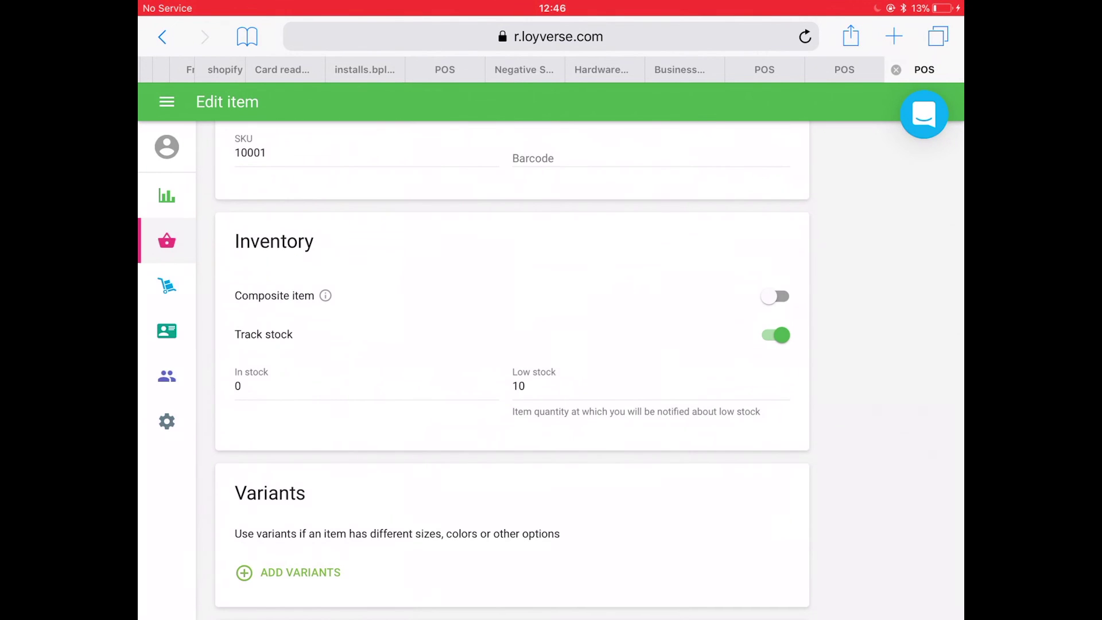
click(775, 296)
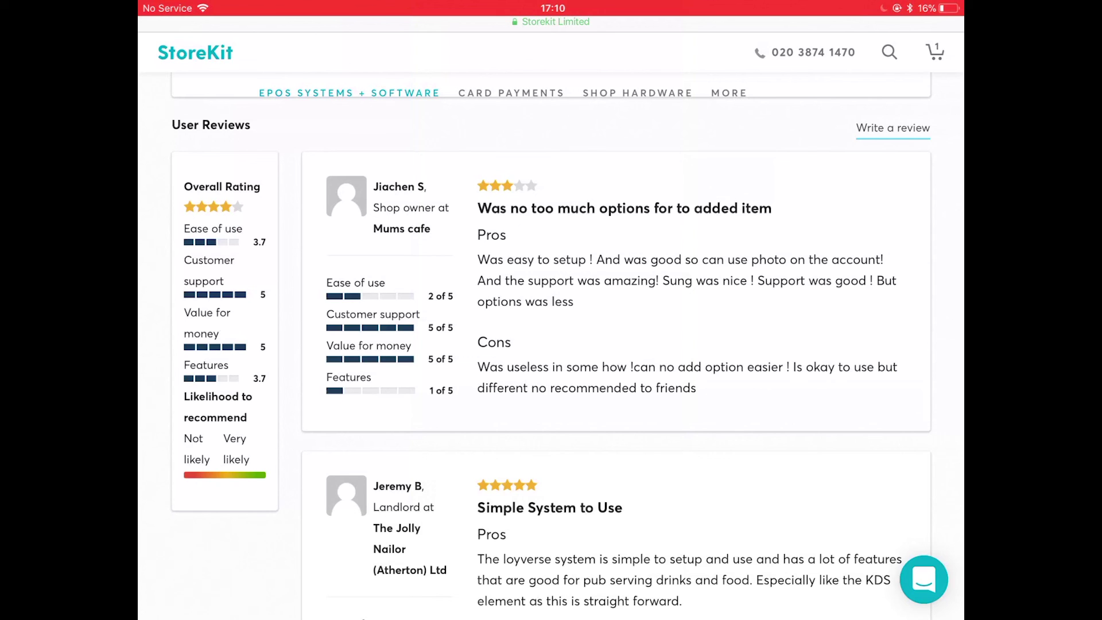
scroll(552, 345, down, 2)
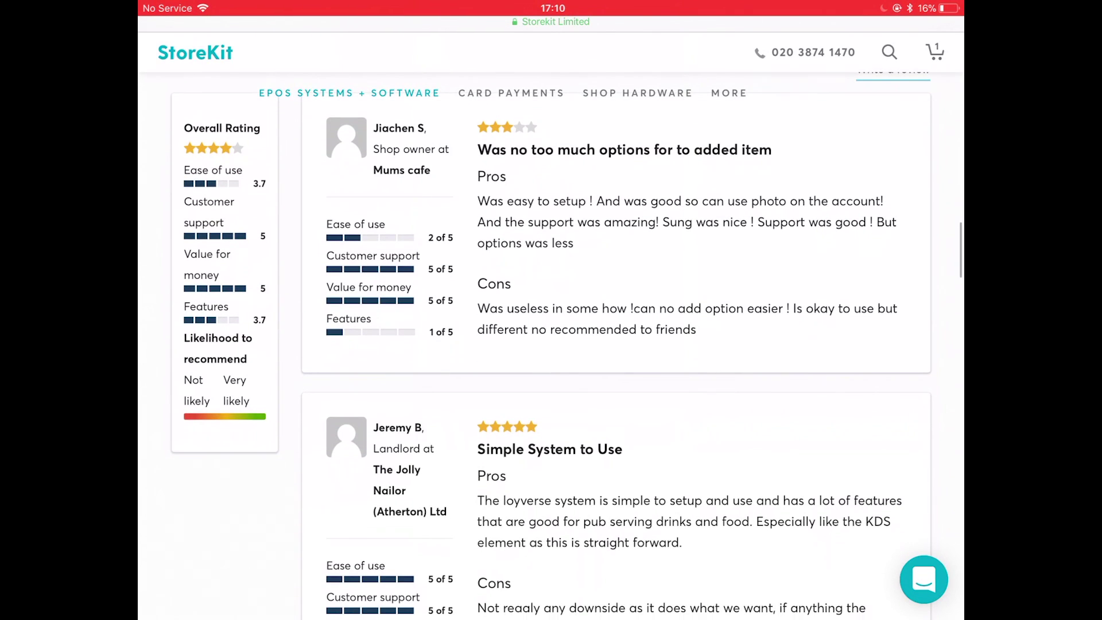
scroll(551, 345, down, 3)
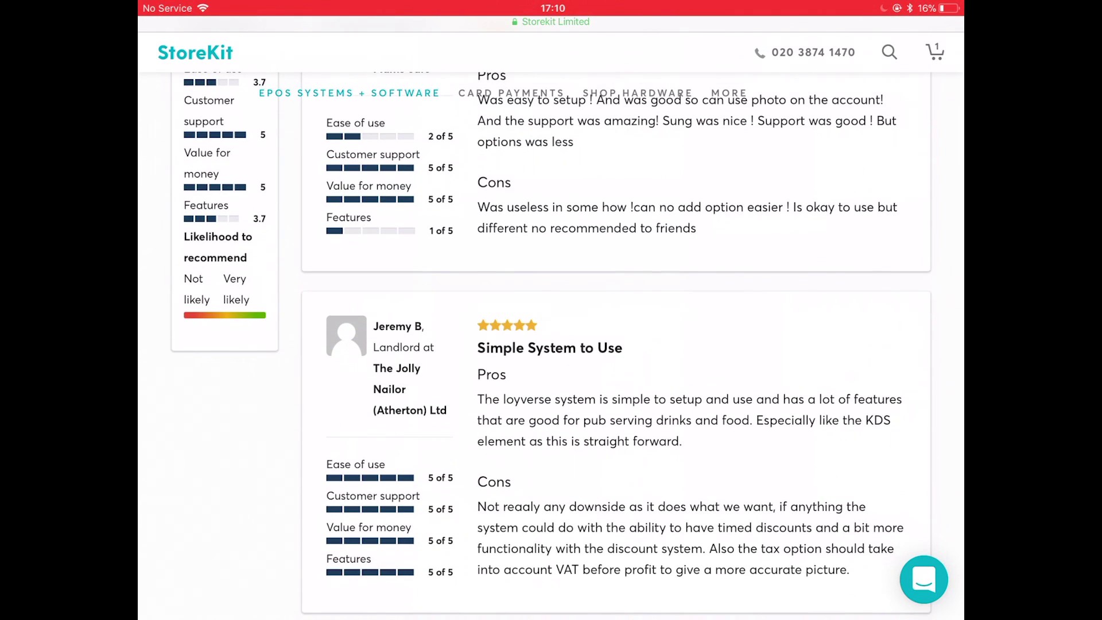
scroll(550, 345, down, 4)
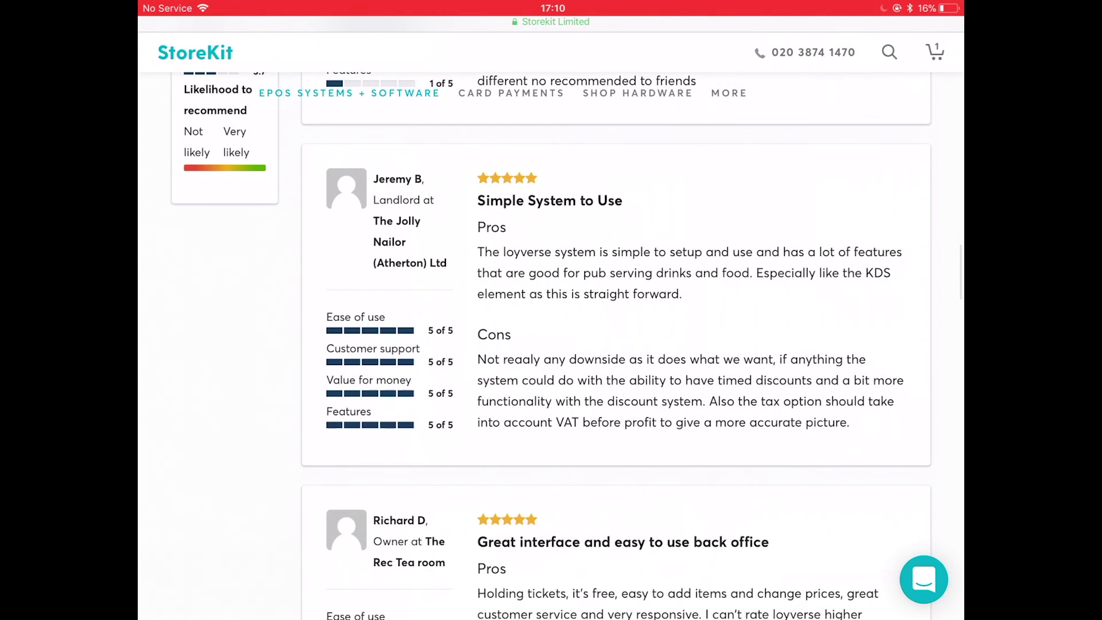
scroll(550, 345, down, 3)
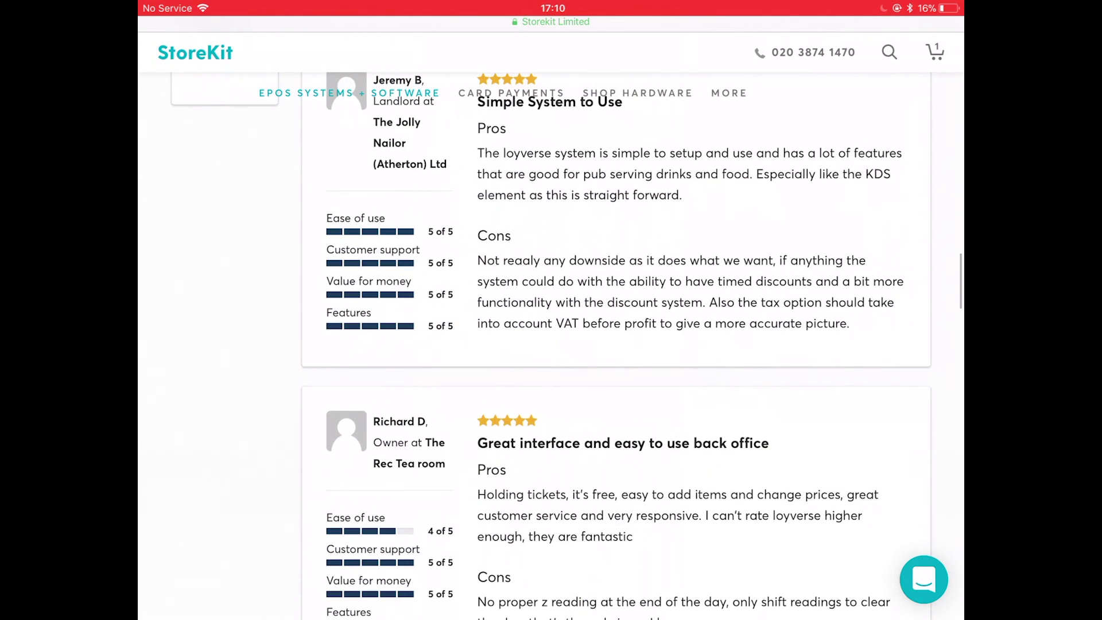